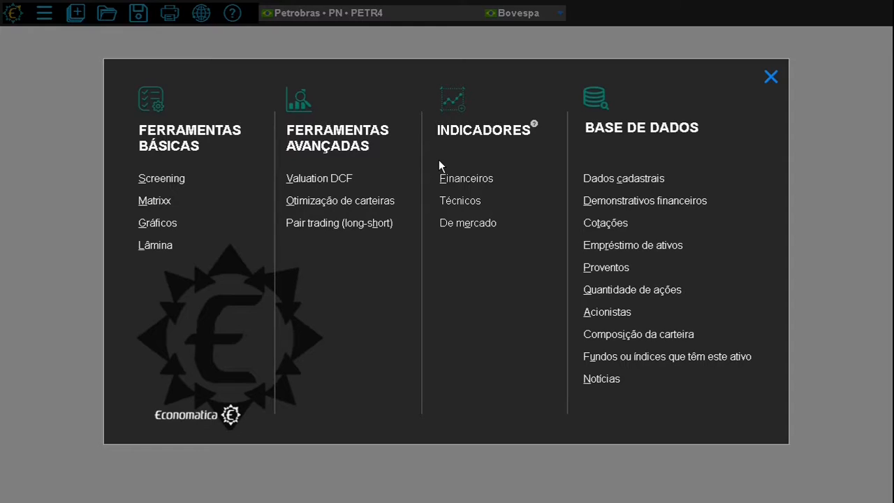
Open the portfolio optimization tool (Otimização de carteiras) and view the projection date calendar, keeping the date unchanged
click(335, 202)
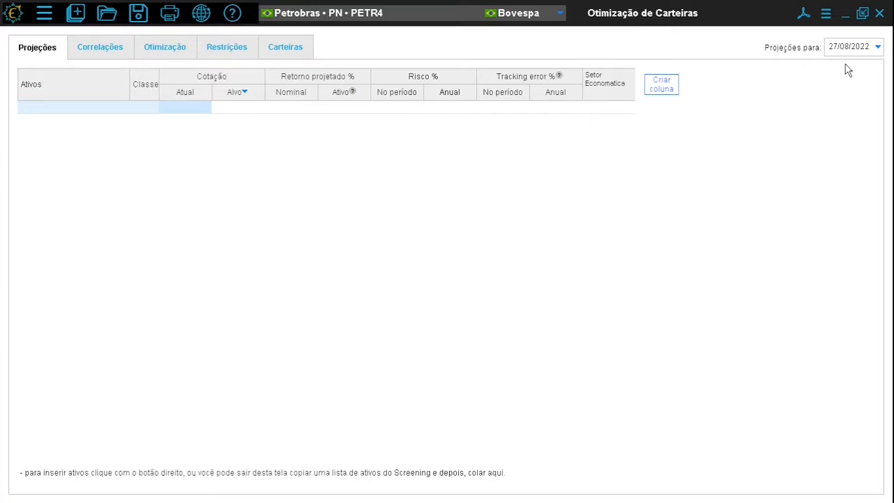
click(879, 50)
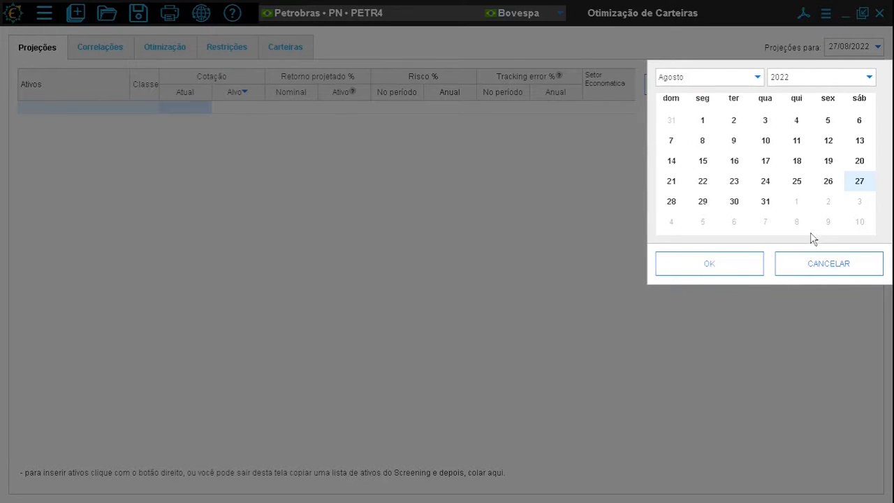
click(819, 261)
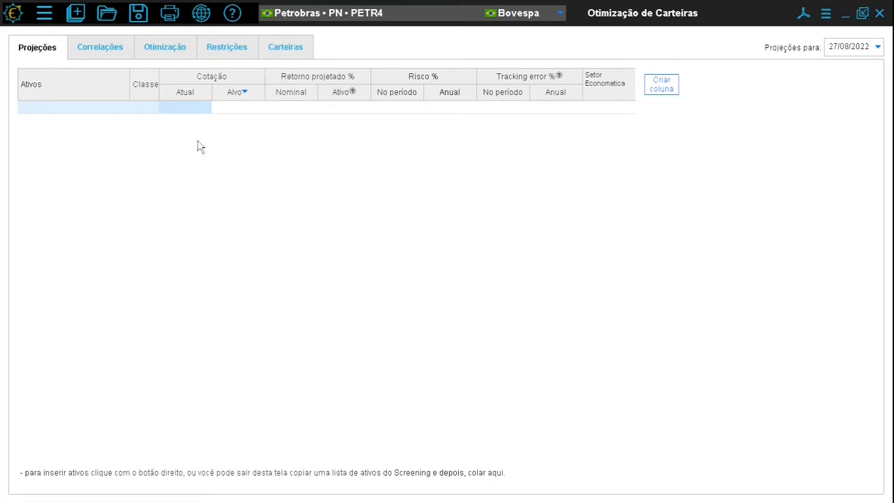
Insert Petrobras PN (PETR4, Bovespa), Magaz Luiza ON, Lojas Renner ON, SLC Agricola ON, Cielo ON and ItauUnibanco PN as assets
right_click(194, 185)
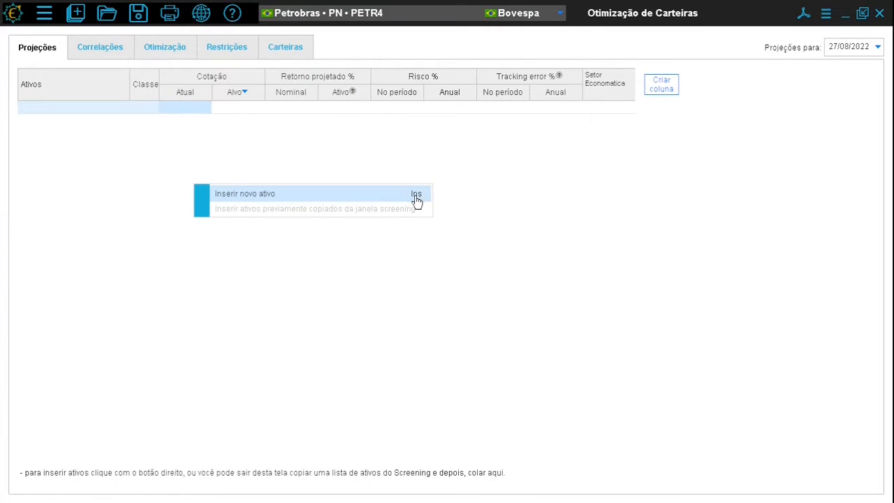
click(308, 196)
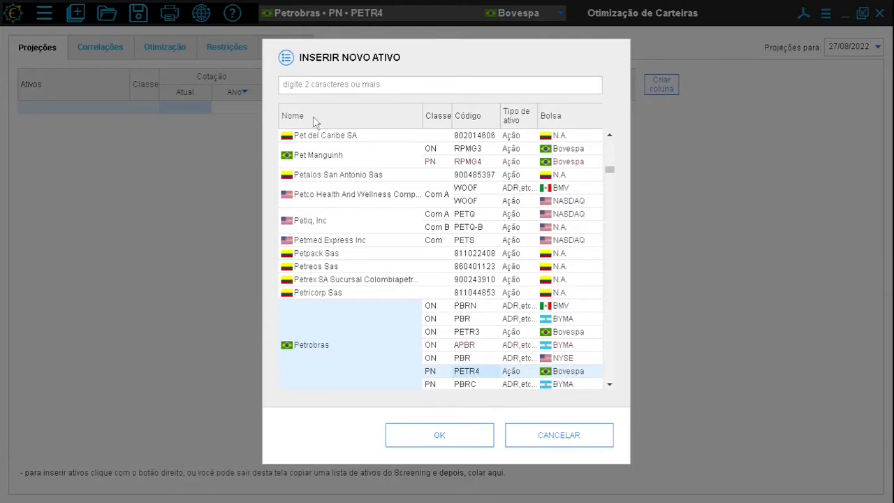
click(313, 84)
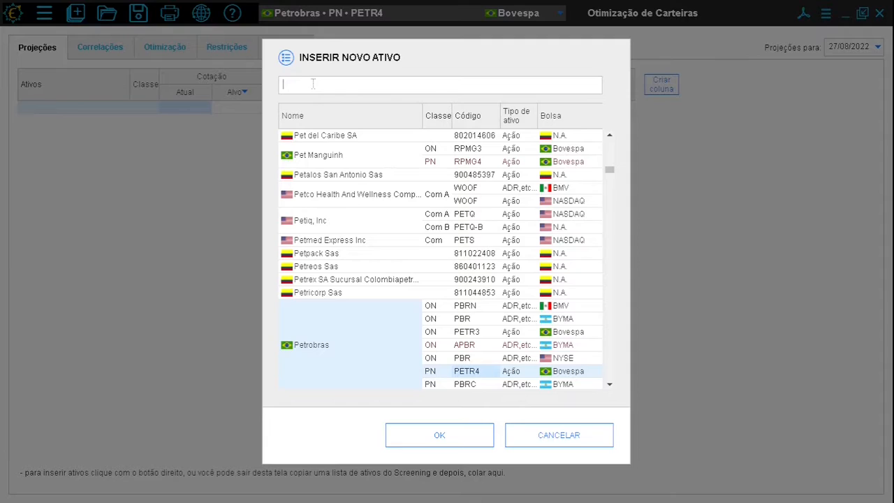
text(petr)
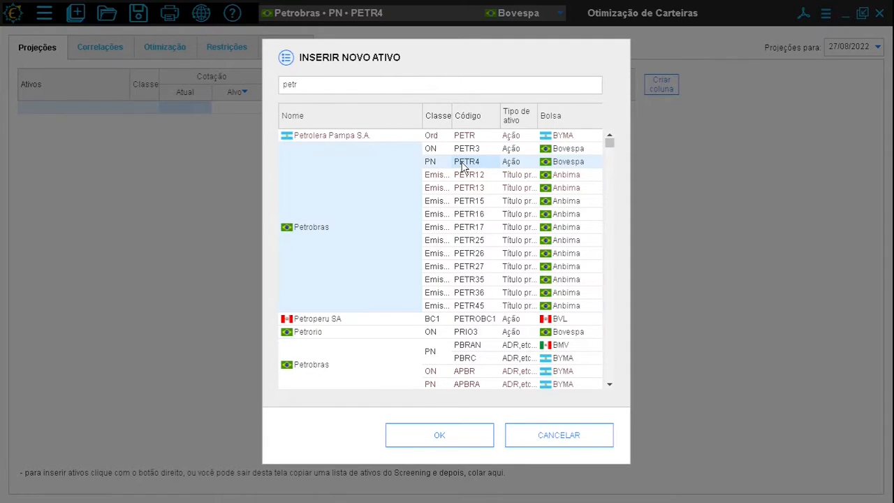
click(455, 437)
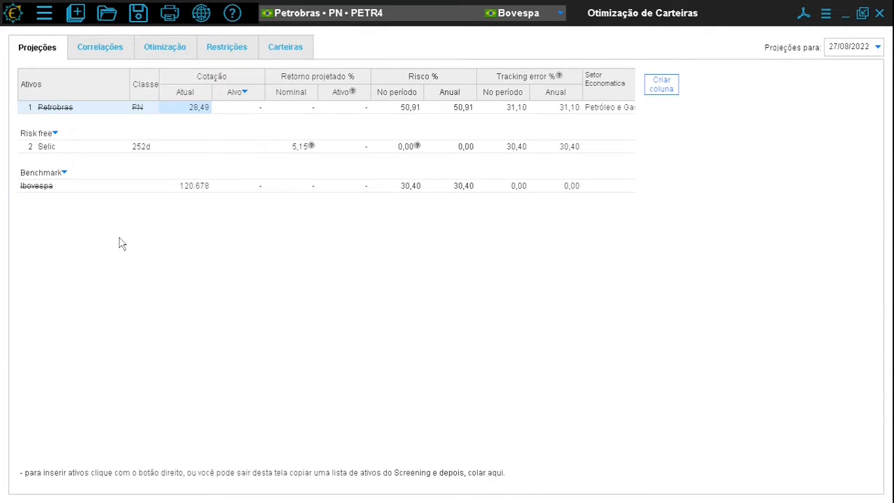
right_click(244, 248)
click(305, 257)
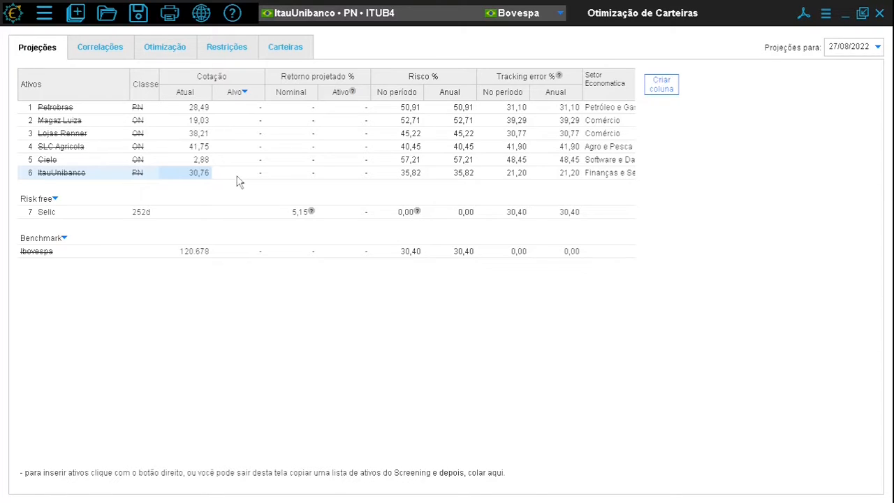
Set the target price (Alvo) of Petrobras PN to 35
click(245, 109)
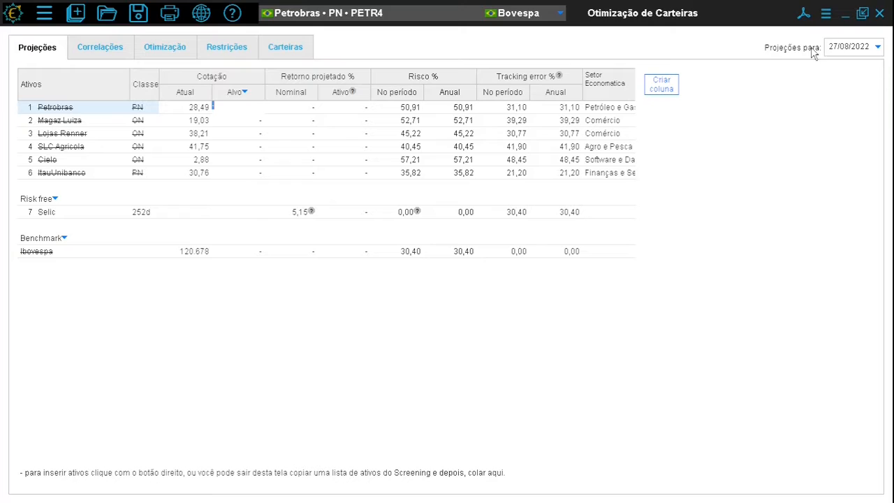
text(35)
key(Return)
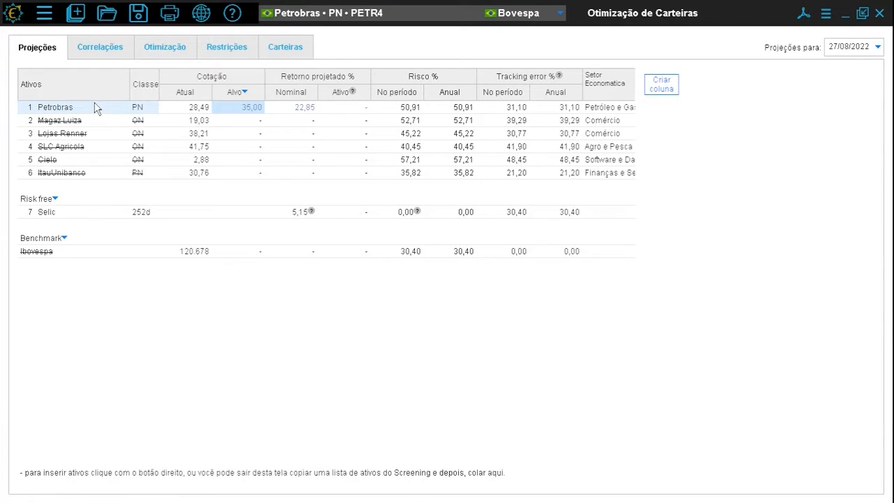
Enable target prices projected from the historical average return as the projection source for assets without an entered value
click(245, 94)
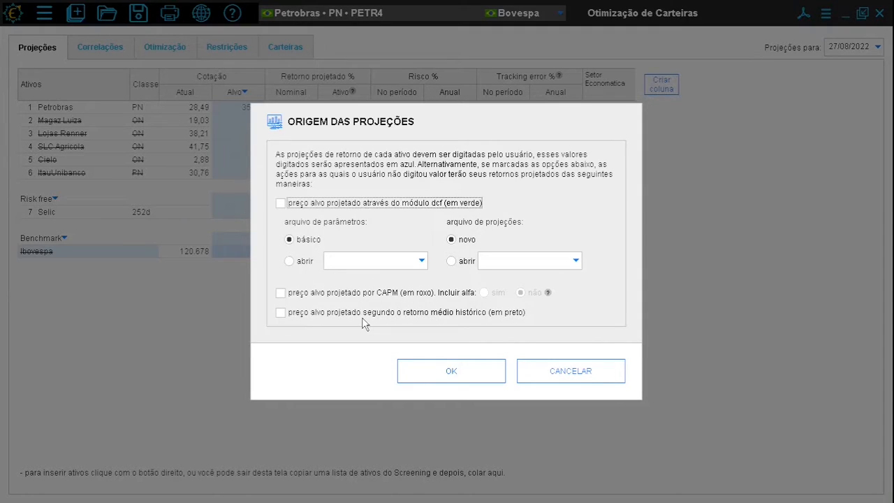
click(500, 316)
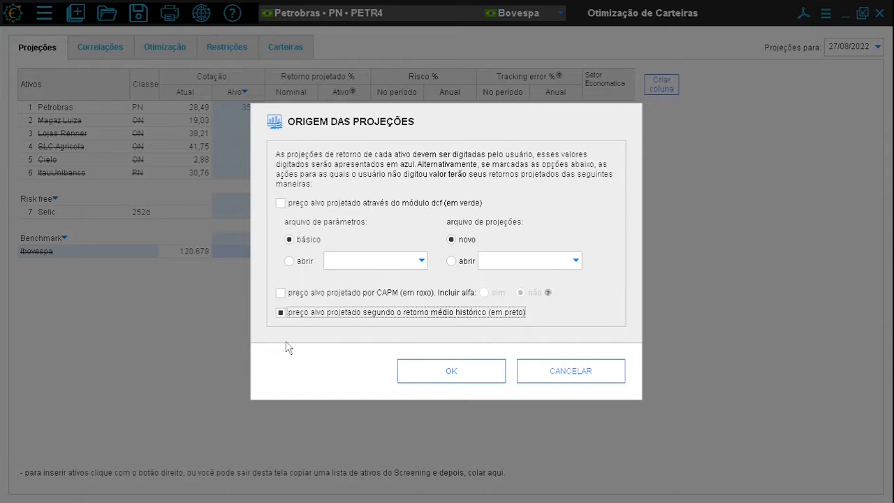
click(444, 369)
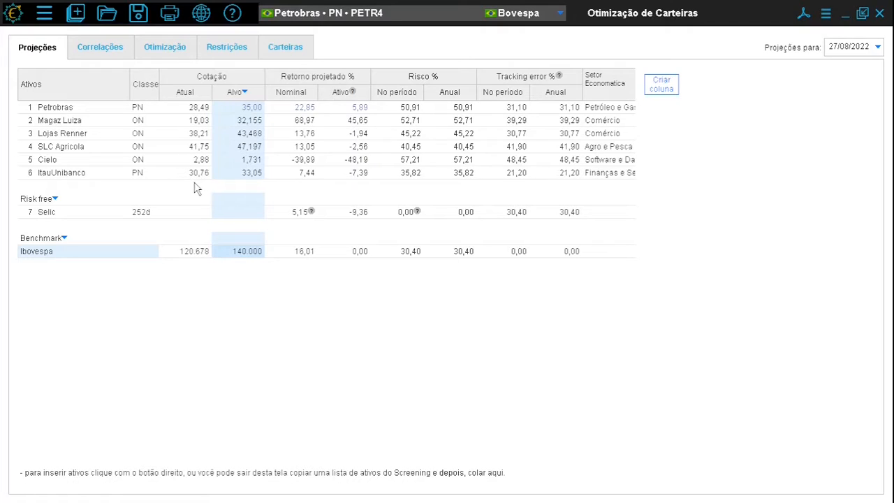
View the list of assets available as benchmark, keeping Ibovespa selected
click(63, 239)
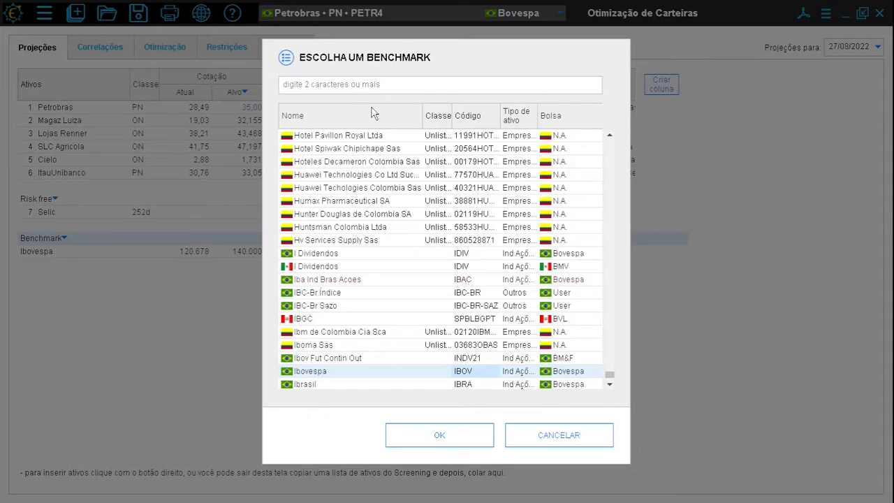
click(310, 82)
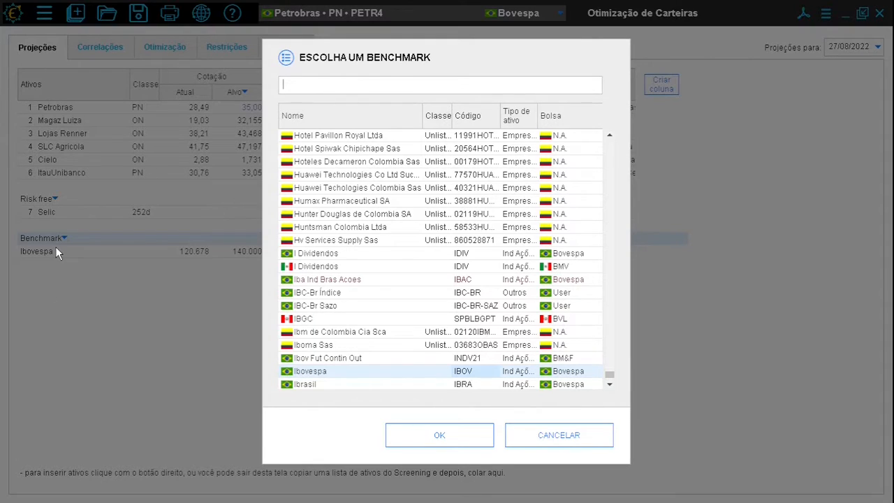
key(Escape)
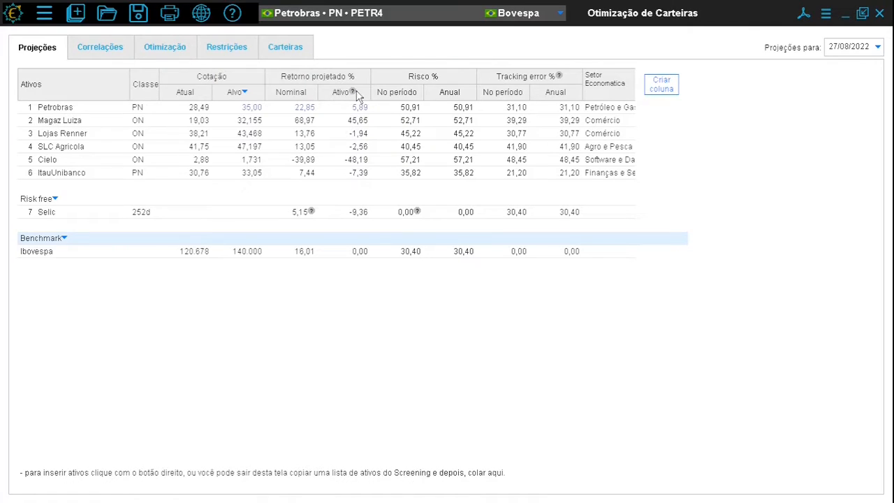
Examine the projected active return column and the correlation matrix of the portfolio's assets
mouse_move(354, 95)
click(102, 47)
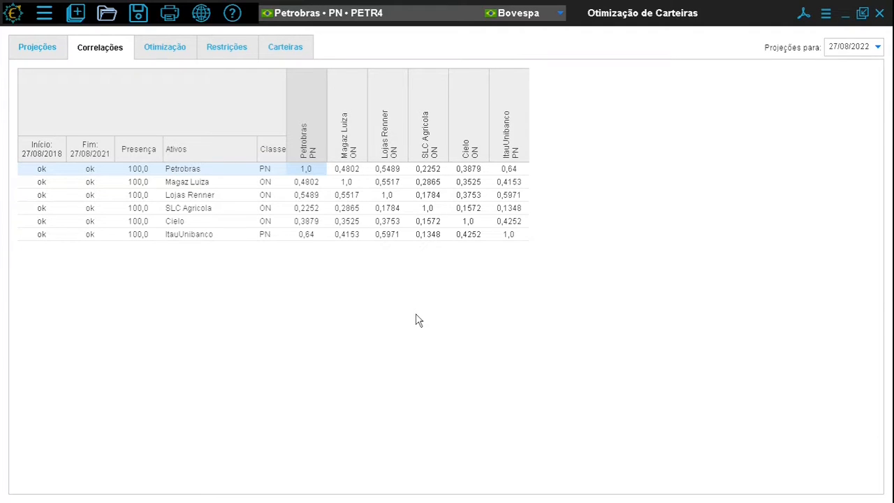
Examine the return, risk and asset weights of several optimal portfolios along the Azul frontier, up to its maximum-return point
click(173, 48)
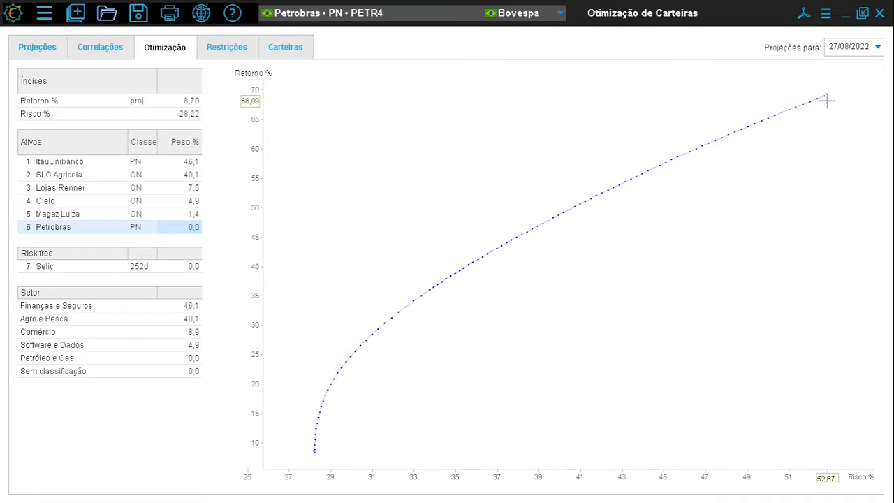
mouse_move(318, 423)
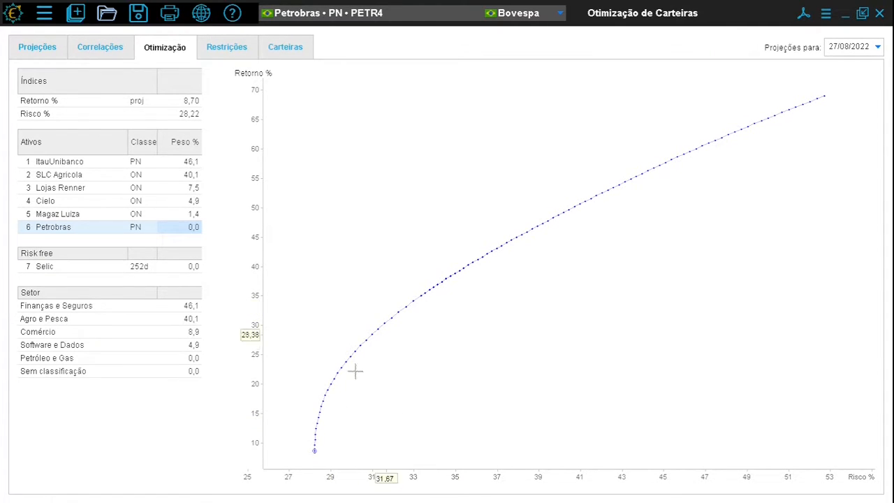
click(320, 413)
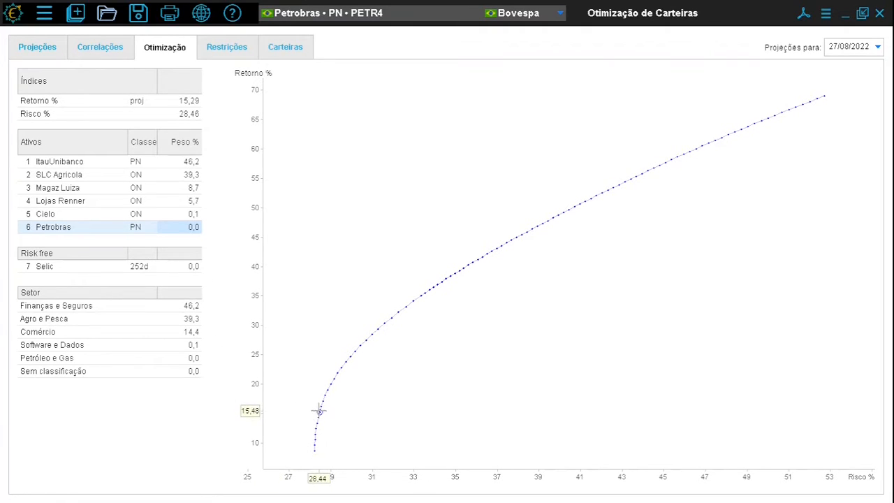
mouse_move(320, 415)
click(600, 192)
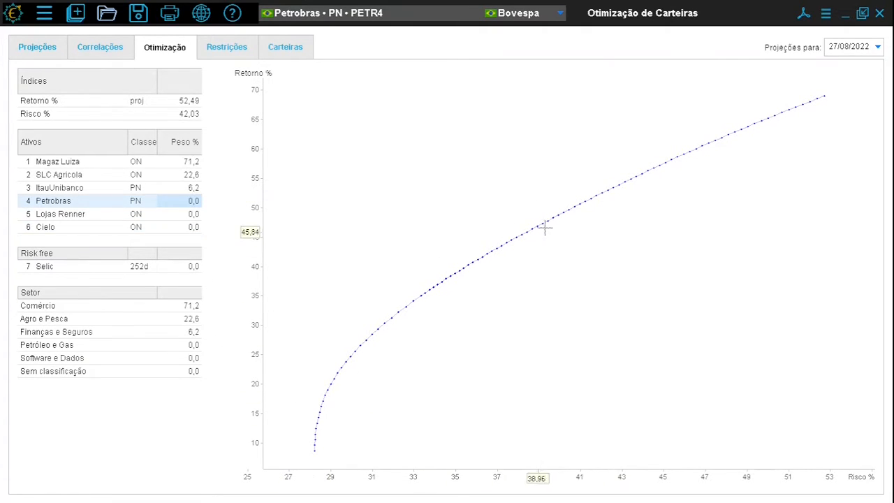
click(548, 222)
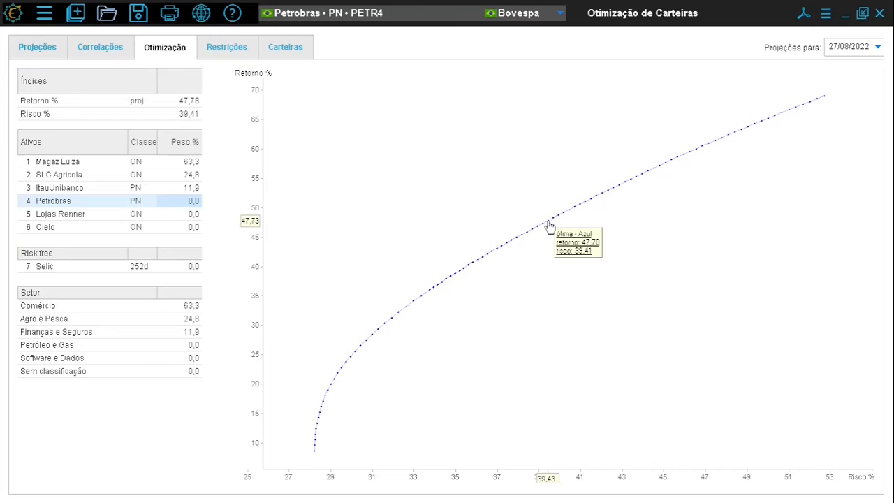
click(665, 162)
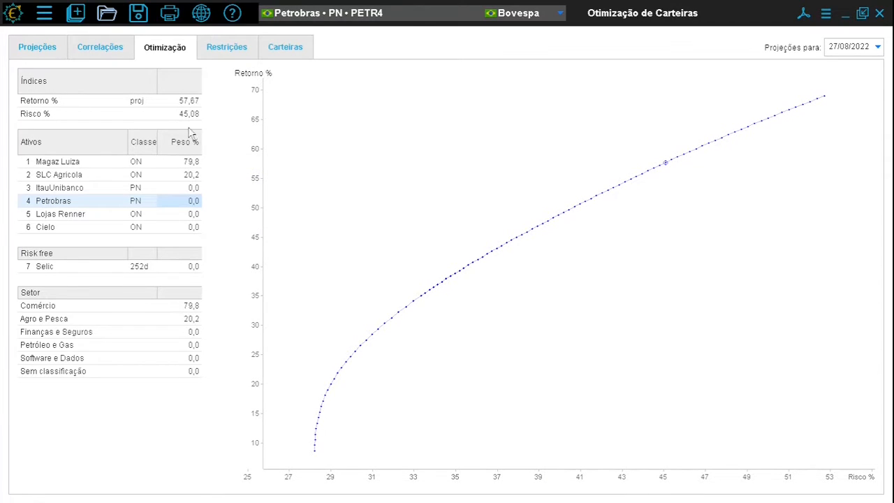
click(722, 139)
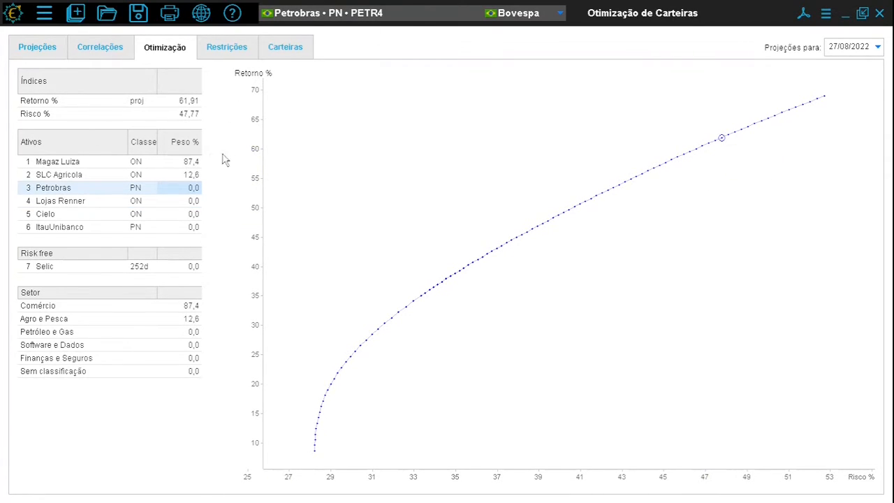
click(825, 97)
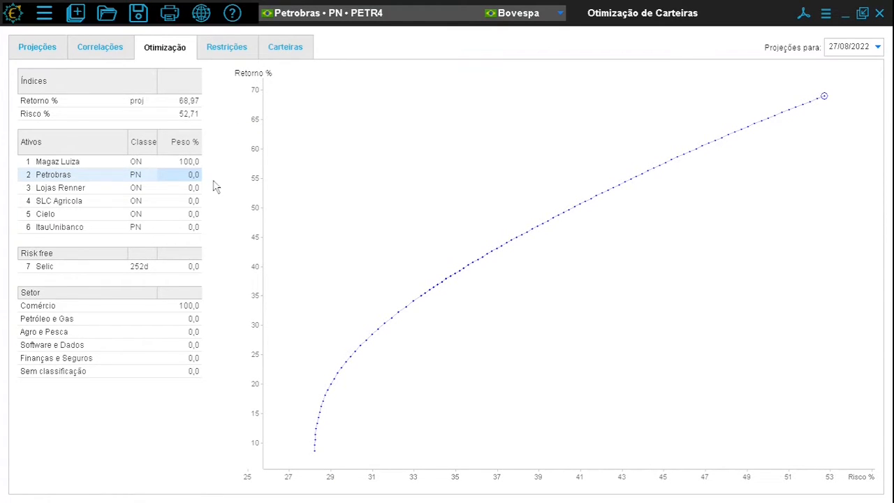
Set the Vermelho frontier's maximum weight for Petrobras to 30 and repeat that limit for all assets below it
click(230, 51)
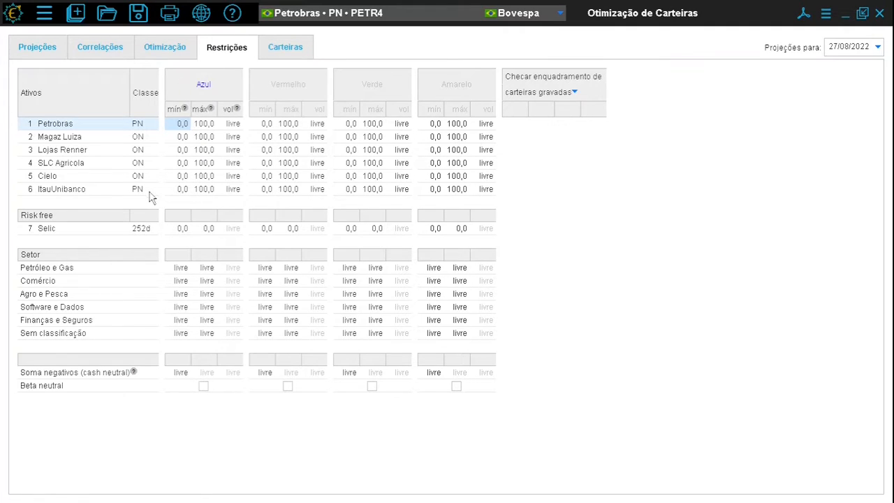
click(289, 126)
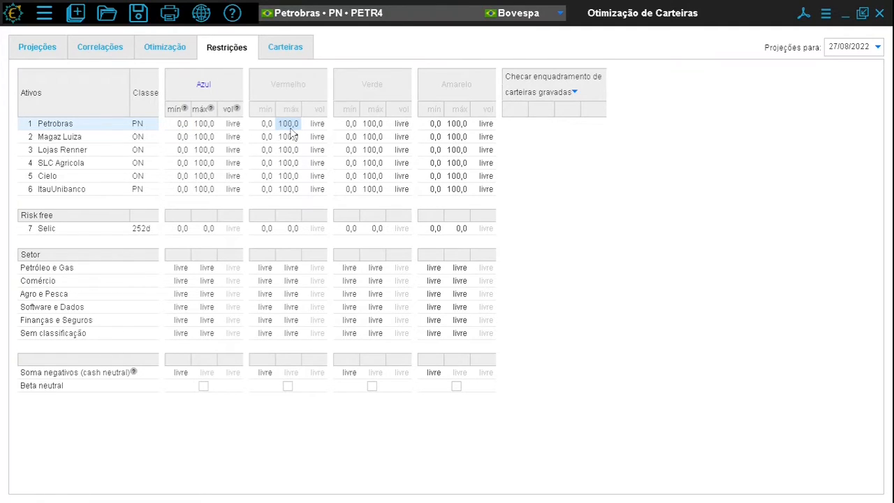
text(30)
key(Return)
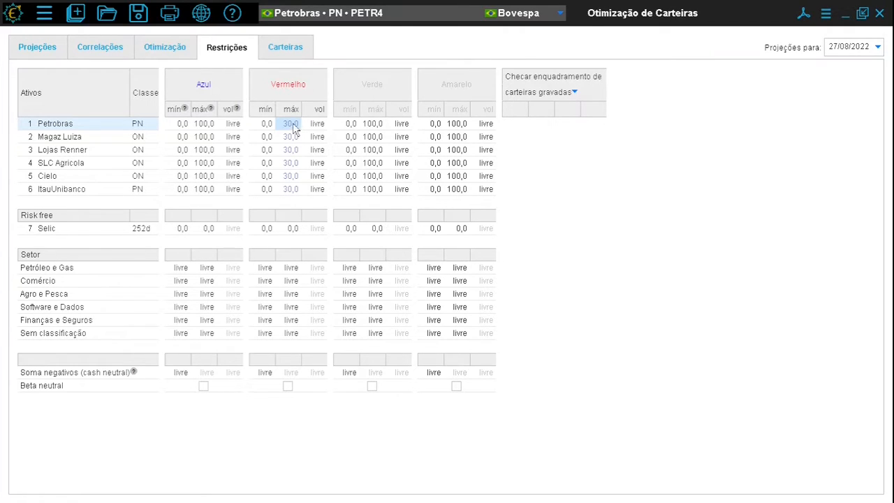
right_click(280, 128)
right_click(287, 125)
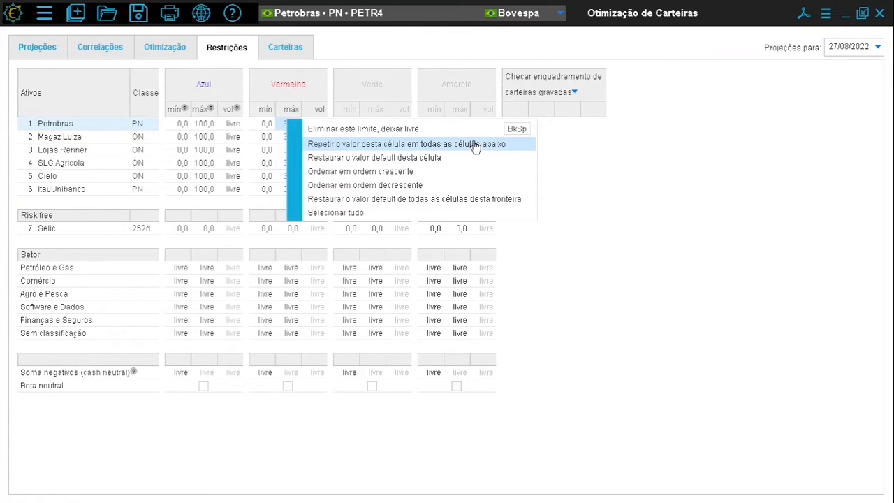
click(406, 147)
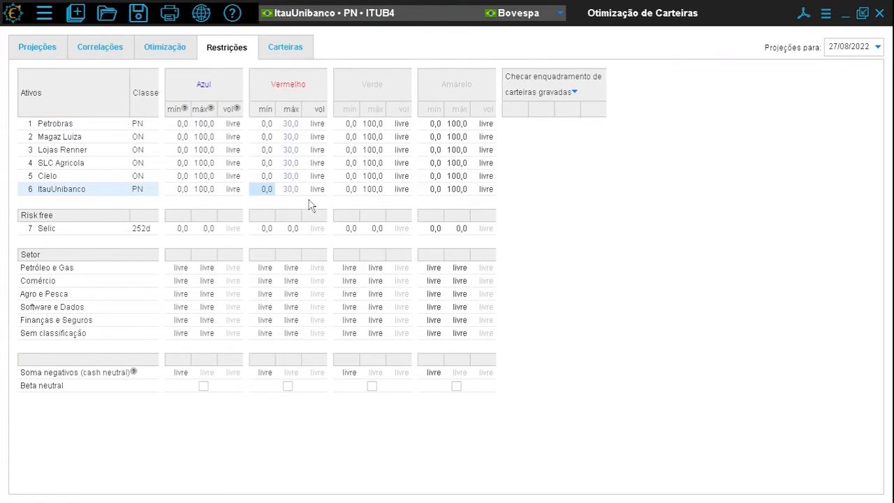
Examine the return, risk and asset weights of two optimal portfolios on the Vermelho frontier
click(165, 48)
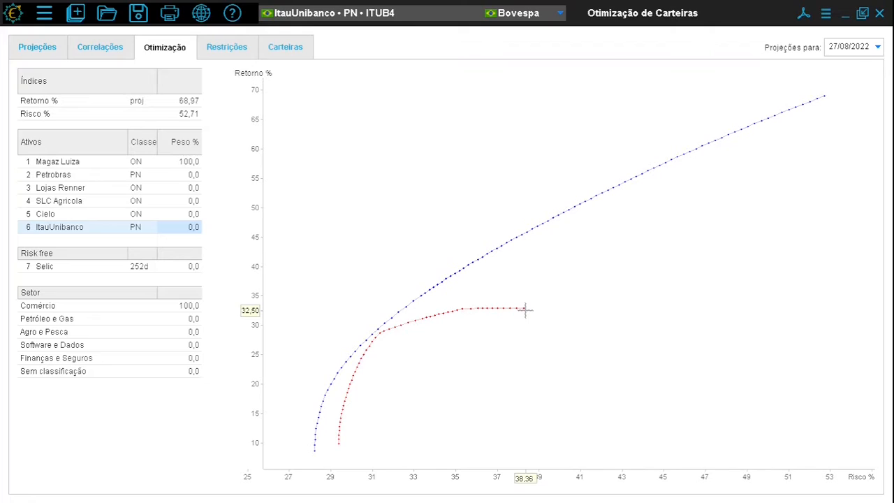
click(461, 313)
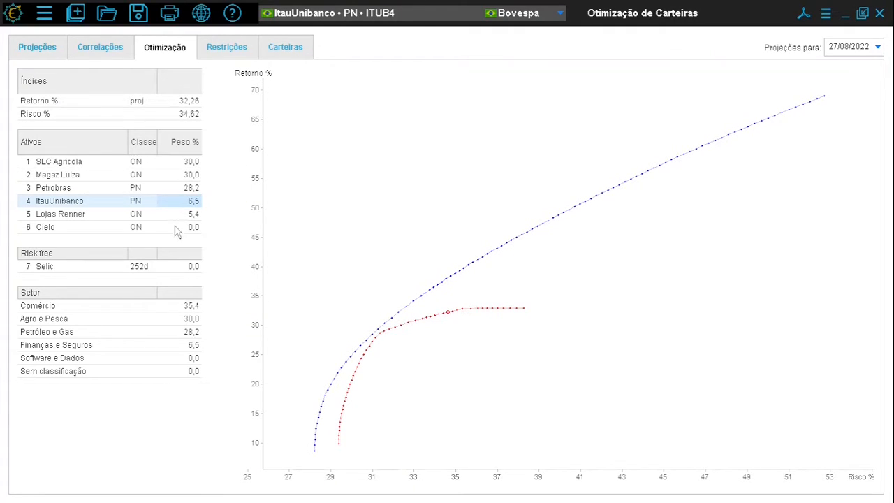
click(491, 308)
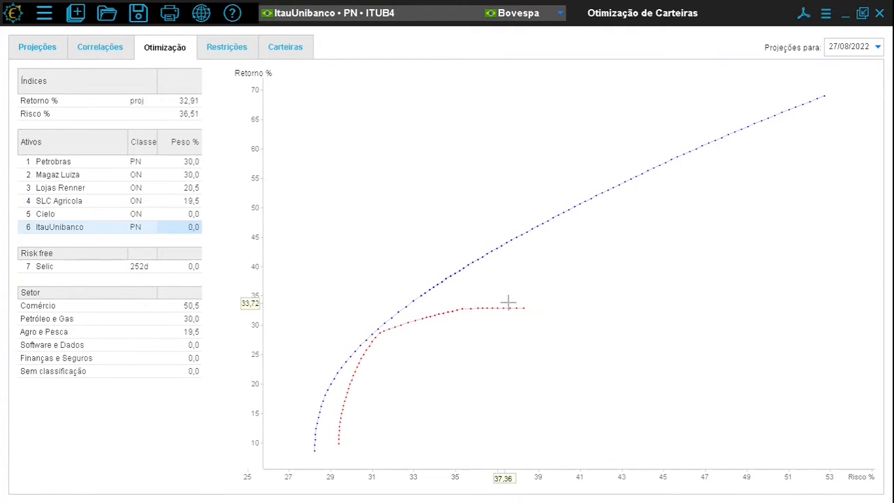
Set the Verde frontier's minimum weight for Petrobras to 5 and repeat that minimum for all assets below it
click(227, 49)
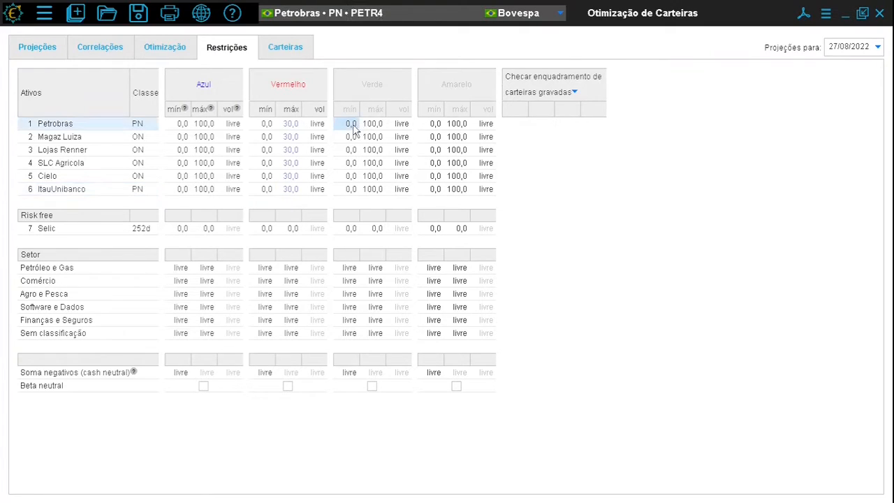
click(368, 126)
text(5)
key(Return)
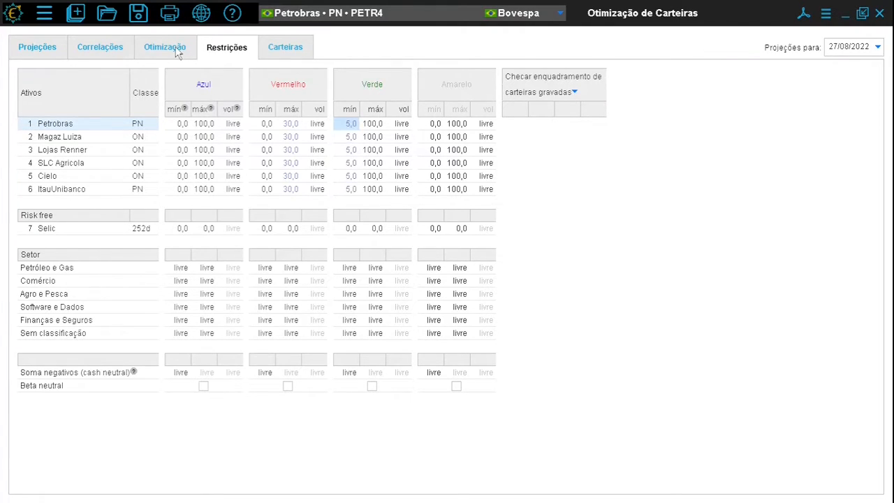
Examine the return, risk and asset weights of several optimal portfolios on the Verde frontier, starting from its maximum-return point
click(174, 50)
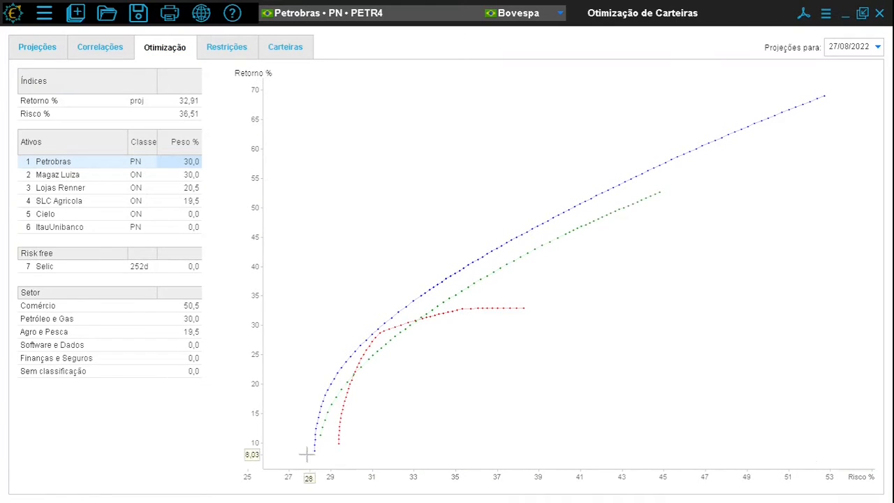
click(649, 198)
click(658, 194)
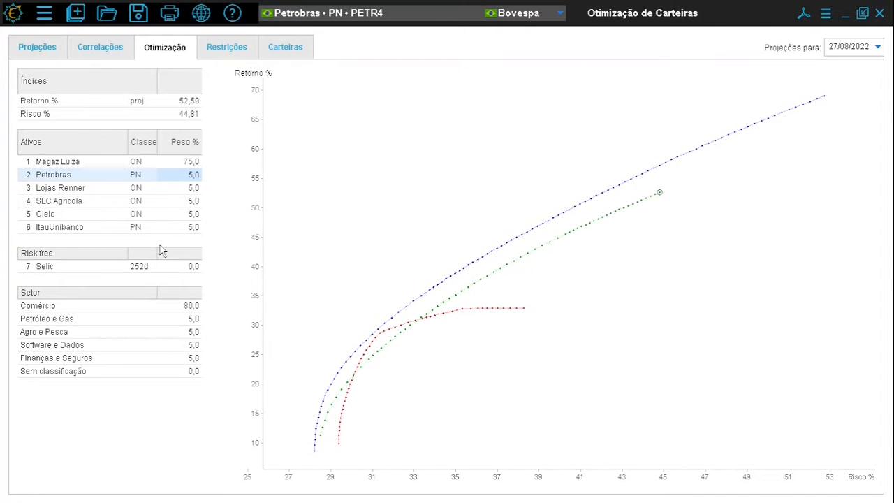
click(594, 222)
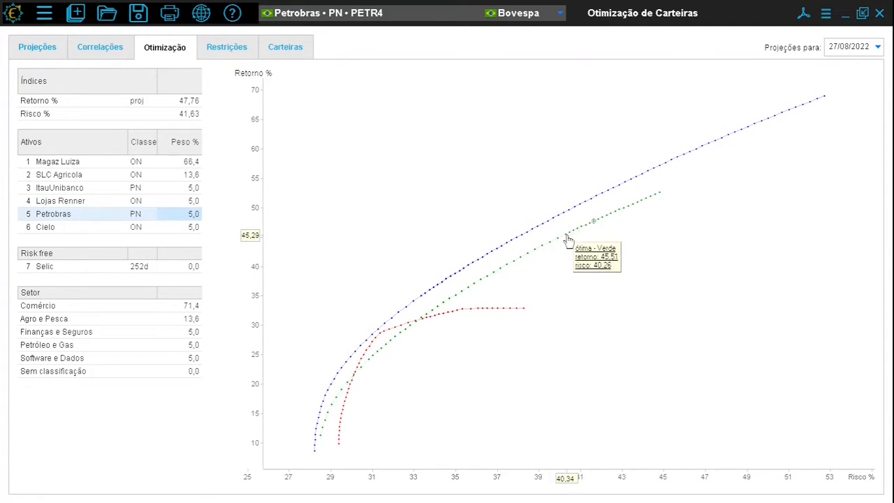
click(566, 235)
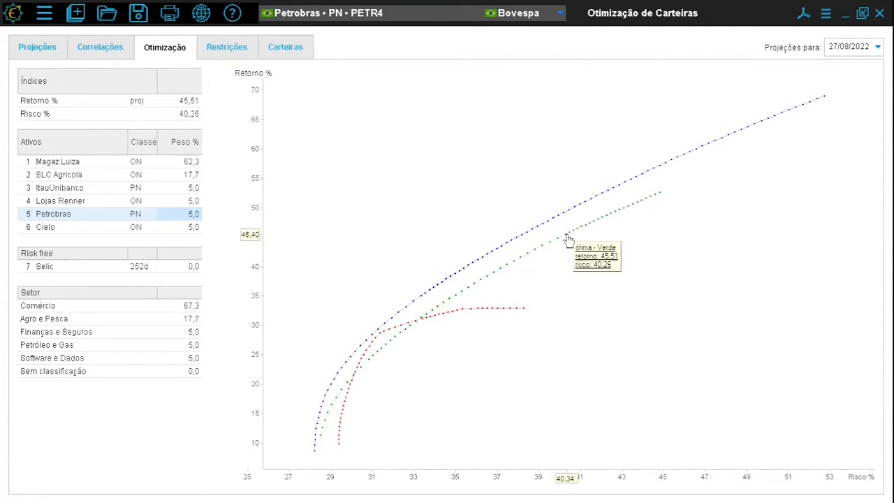
Limit every sector's maximum weight to 50 in the Vermelho restrictions and check an optimal portfolio on the recalculated frontiers
click(226, 48)
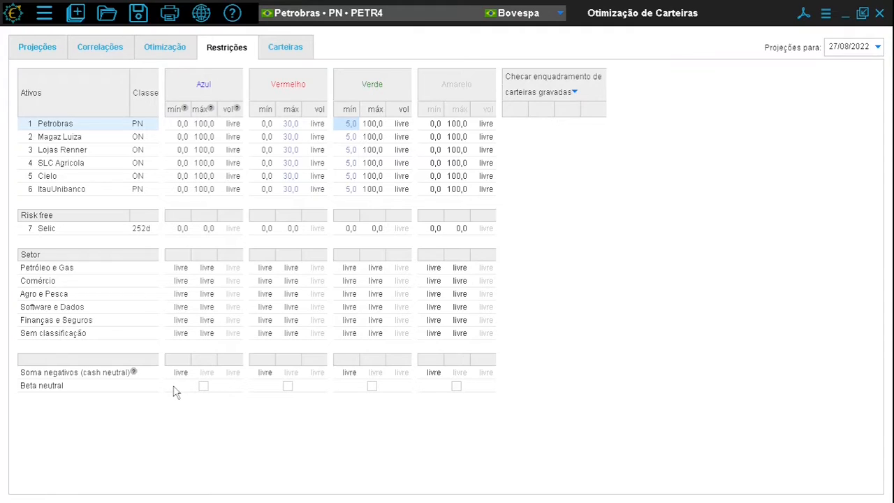
click(265, 267)
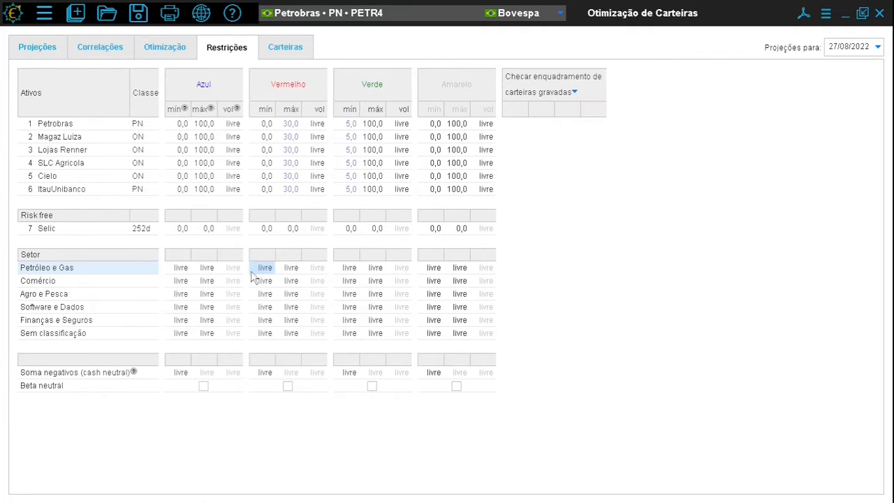
click(291, 334)
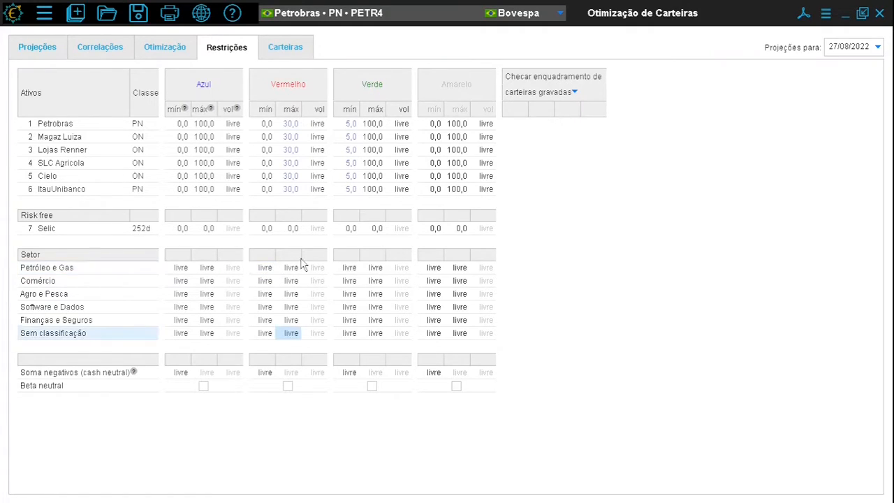
click(288, 270)
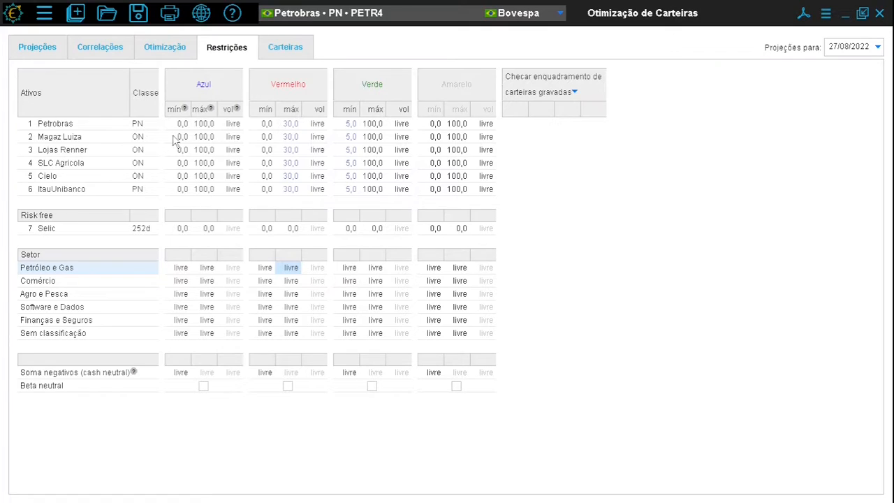
click(290, 269)
text(50)
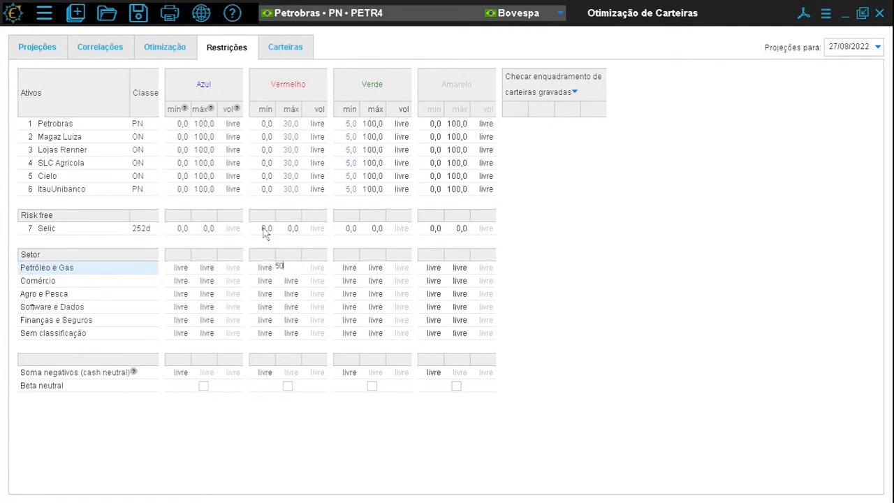
click(293, 280)
click(292, 271)
key(ctrl+d)
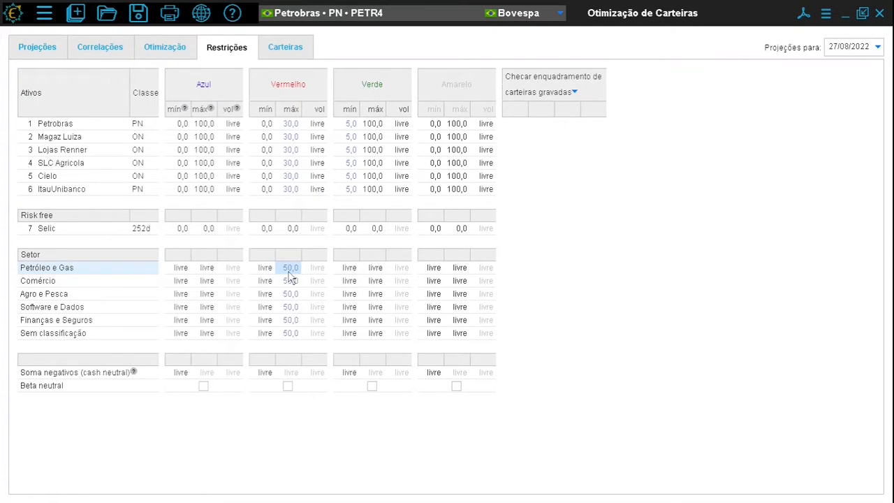
click(168, 53)
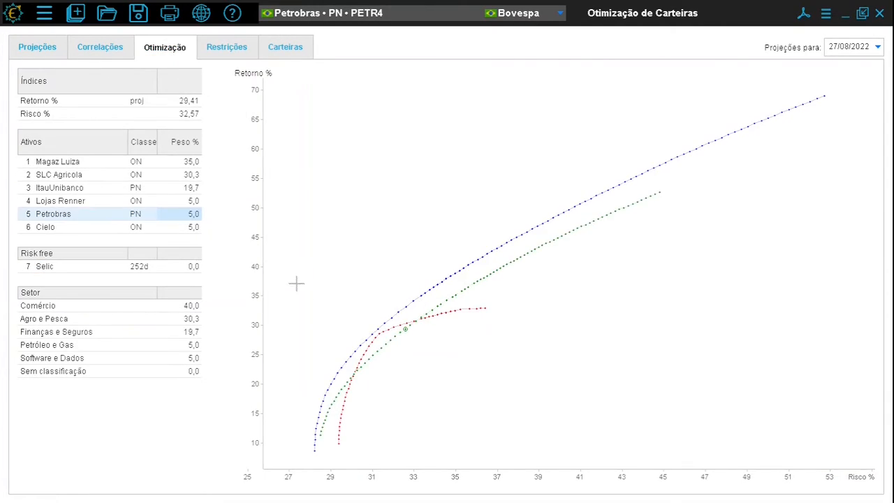
click(375, 338)
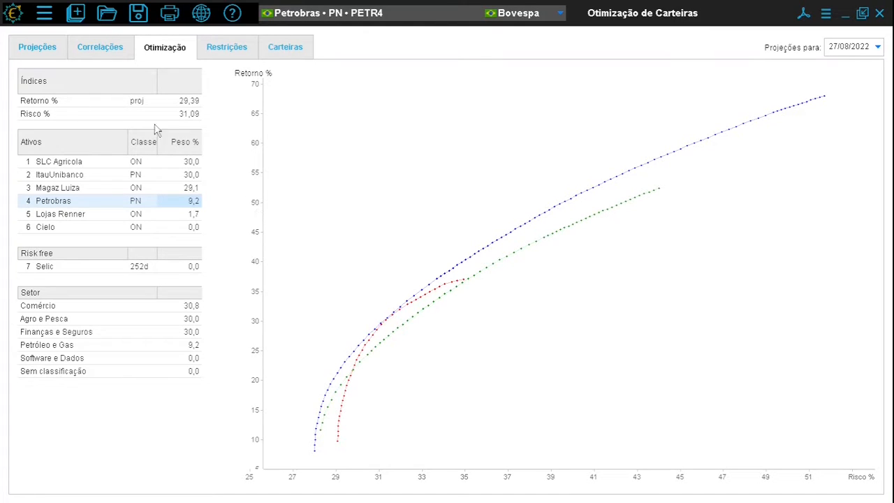
Add a Volatilidade (ret cont) column on an annual basis over 1 year to the projections and check its ranges in the restrictions
click(30, 49)
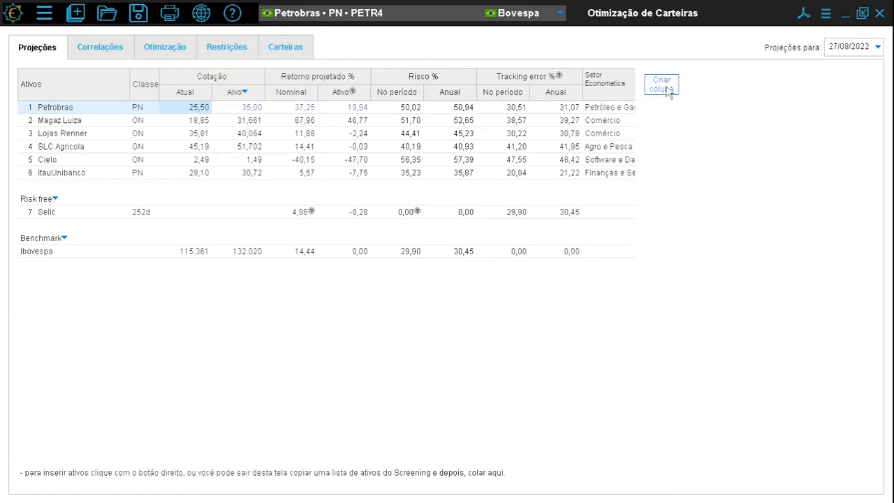
click(661, 84)
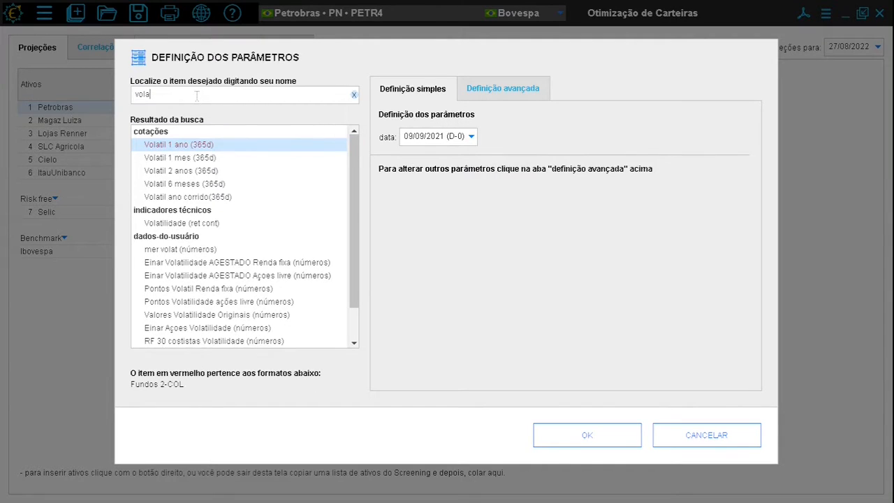
click(179, 225)
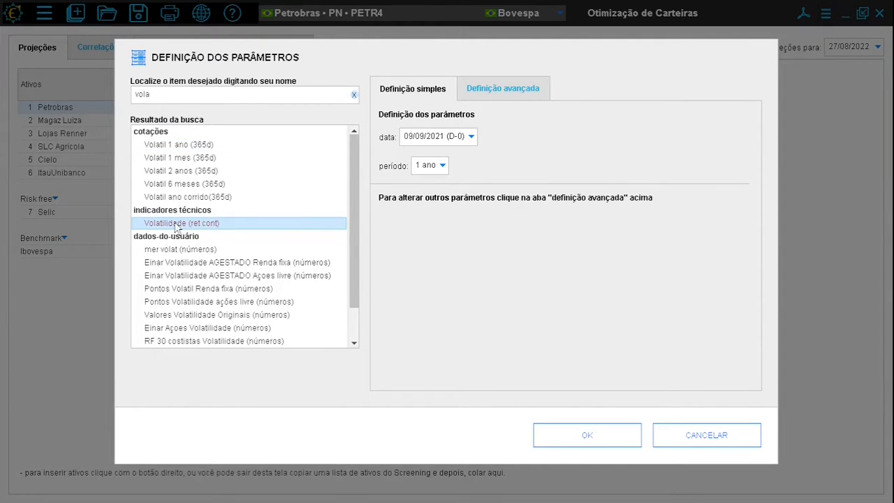
click(500, 91)
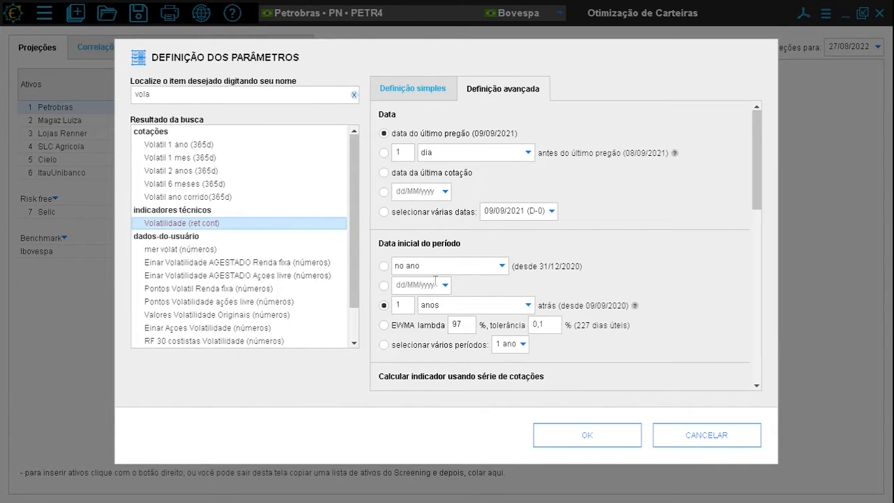
drag(759, 150, 767, 229)
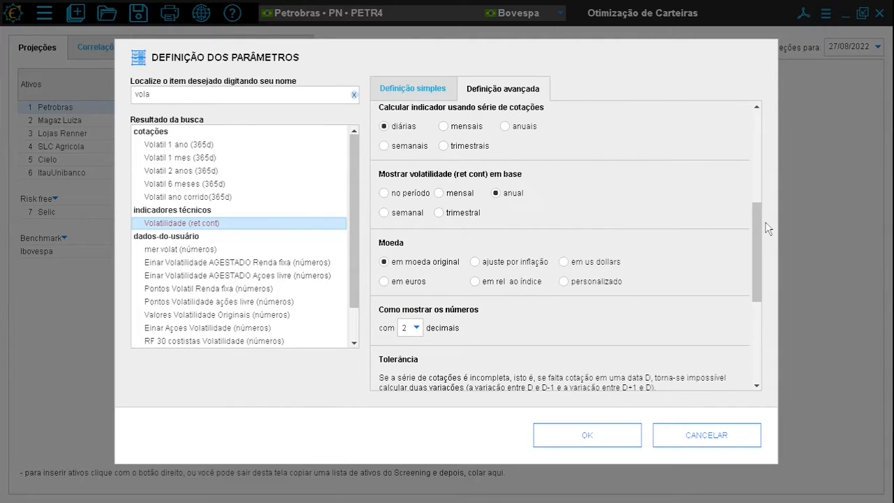
click(615, 434)
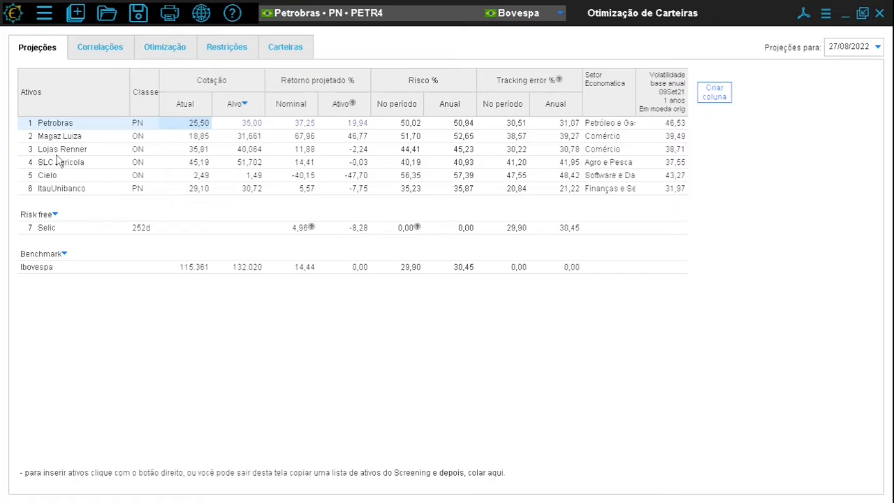
click(236, 48)
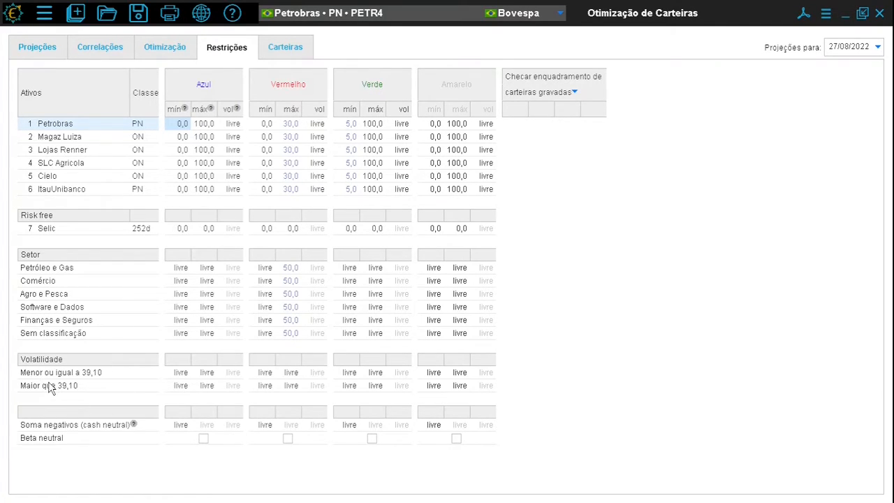
click(207, 372)
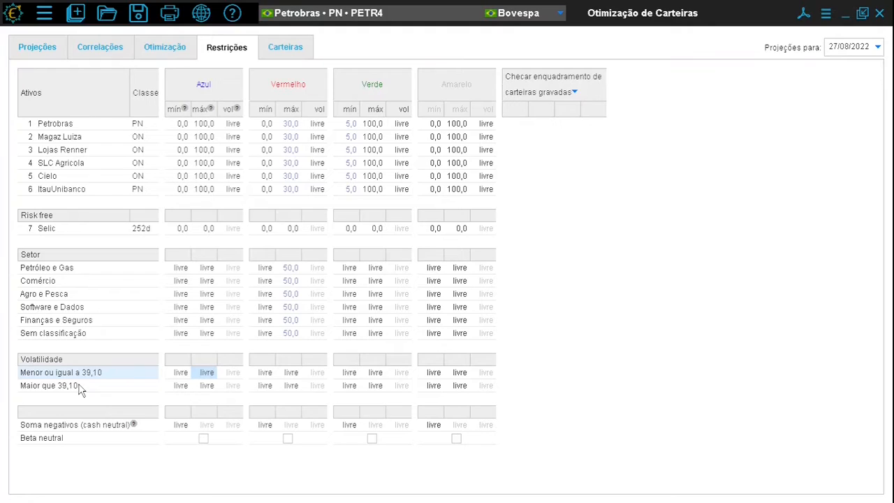
Try to redefine the volatility column's value ranges with four ranges
click(30, 51)
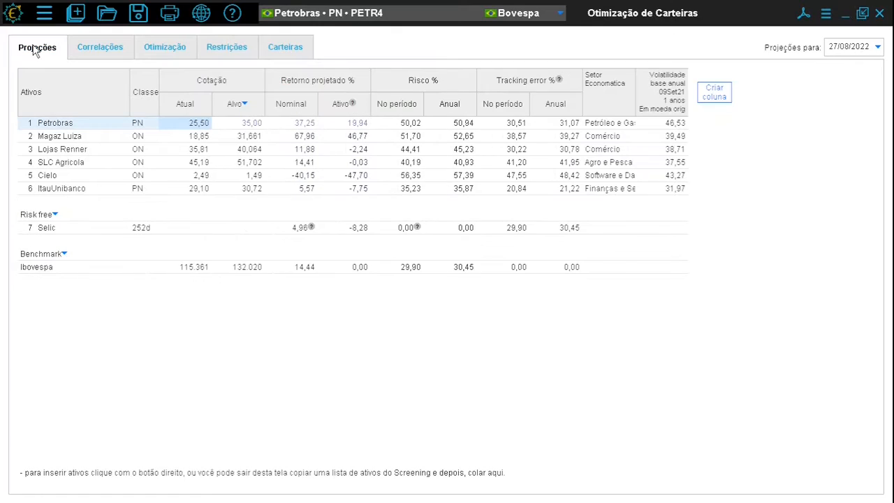
click(670, 99)
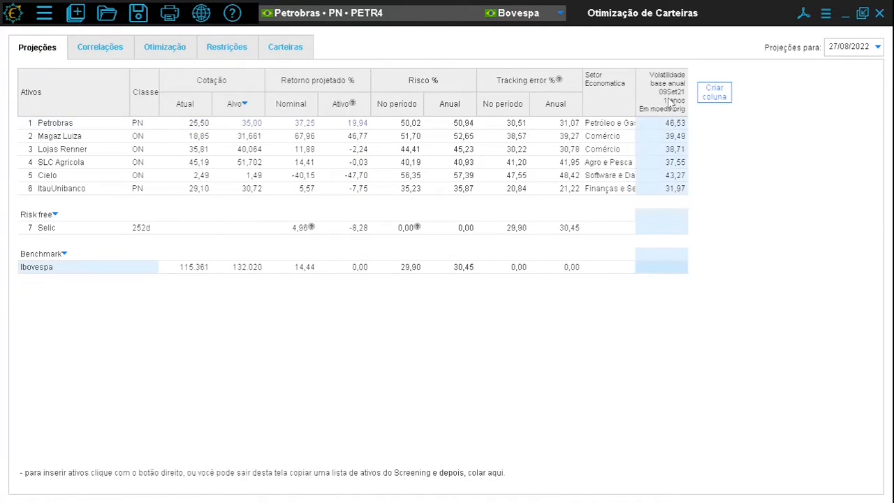
right_click(671, 100)
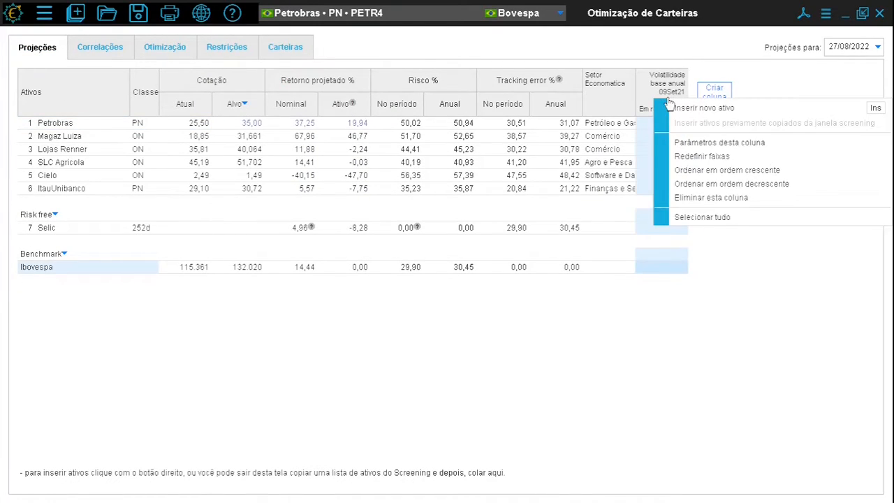
click(702, 157)
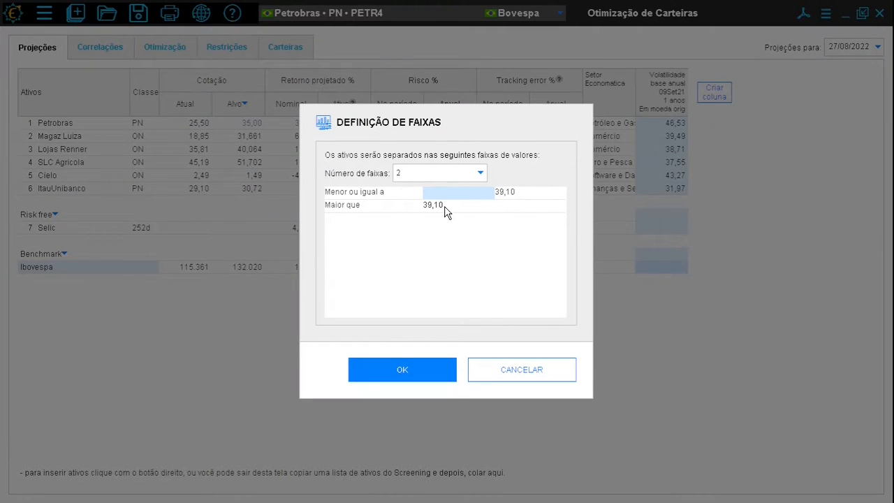
click(481, 173)
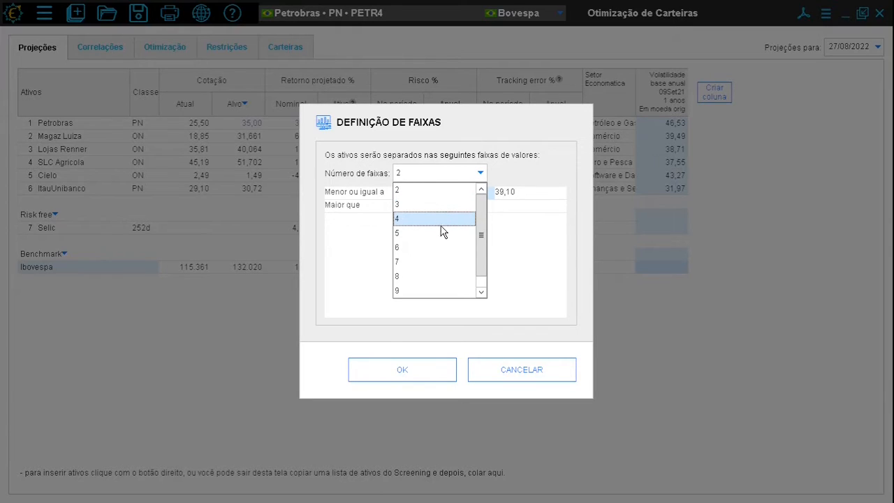
drag(480, 270, 479, 291)
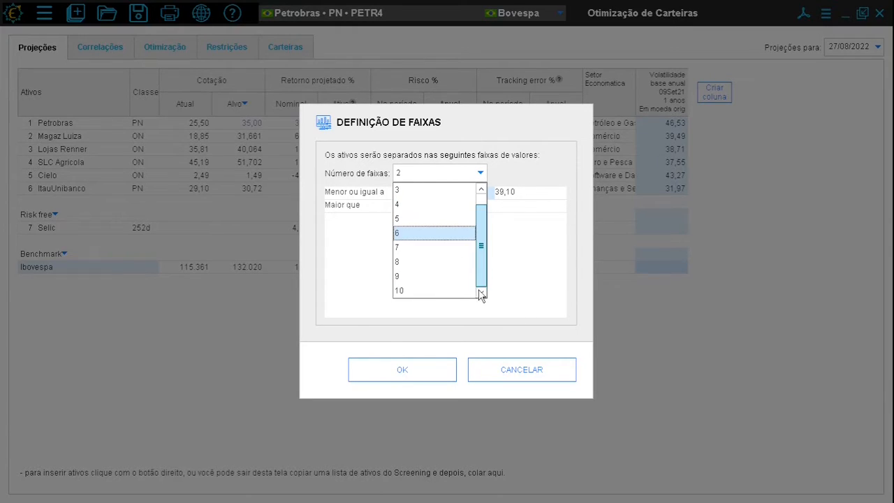
click(419, 204)
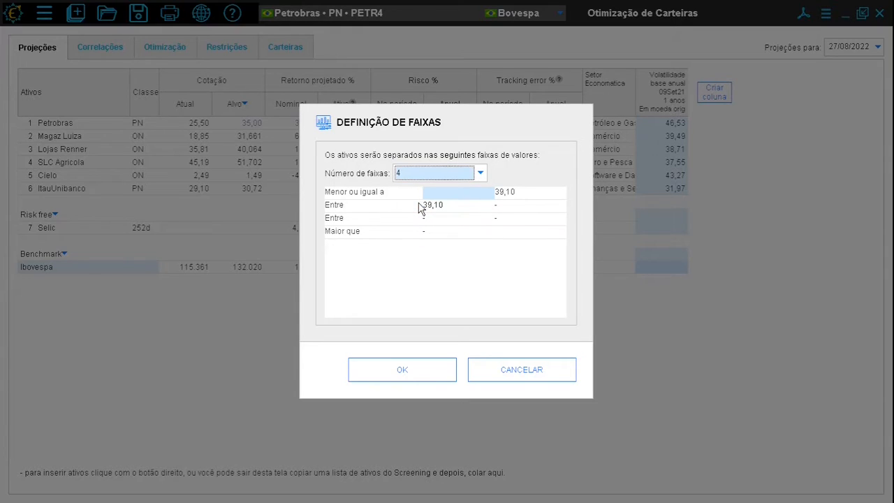
double_click(506, 191)
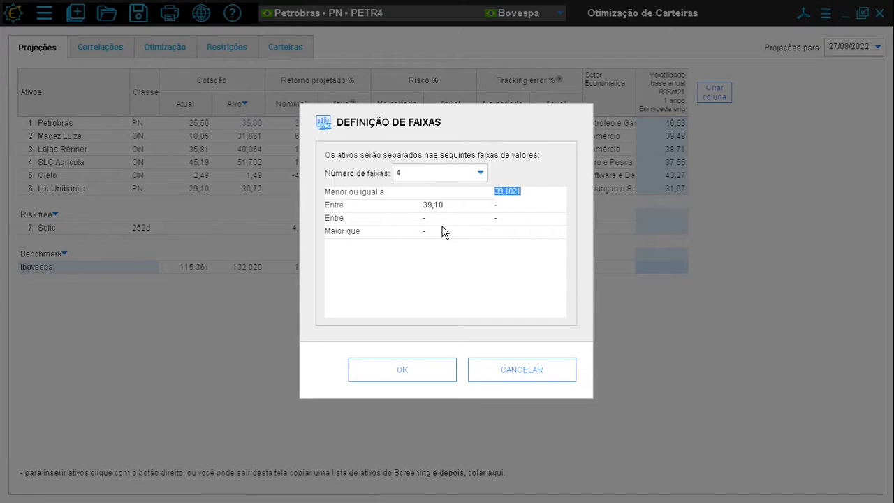
click(412, 373)
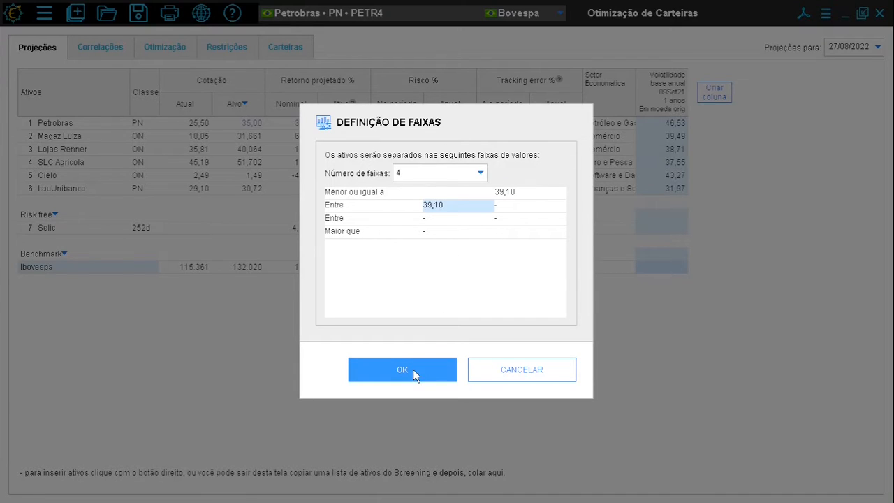
click(511, 368)
Examine the volatility ranges in the restrictions and the volatility breakdown of an optimal portfolio near the Vermelho frontier's upper end
click(231, 50)
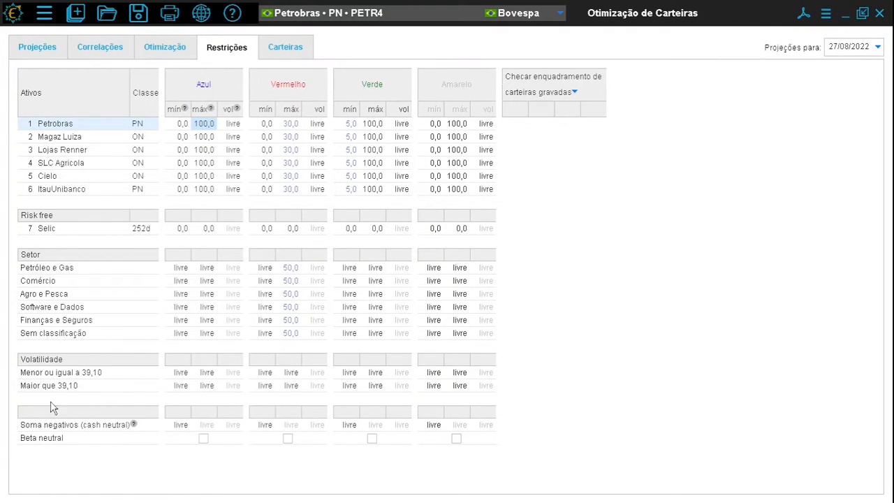
click(174, 53)
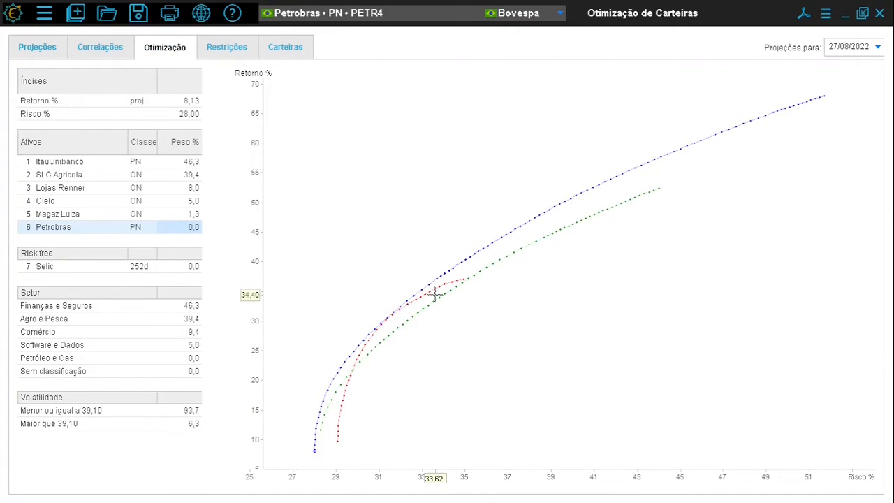
mouse_move(452, 287)
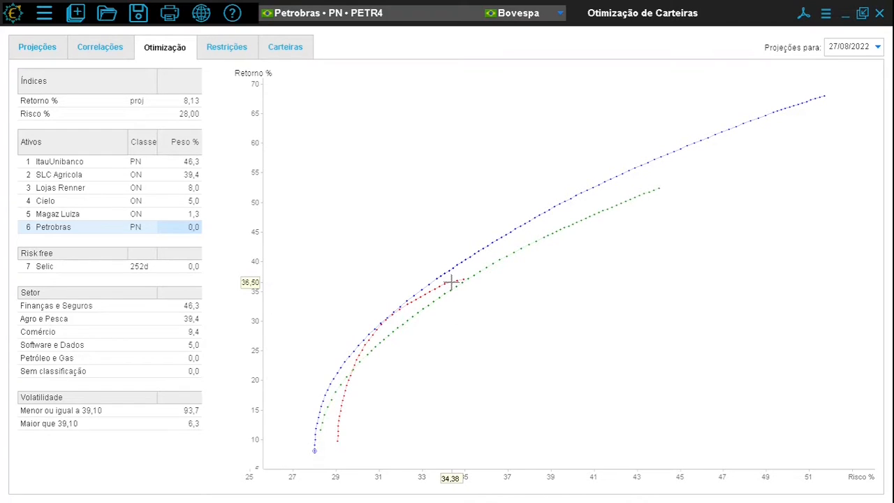
click(450, 283)
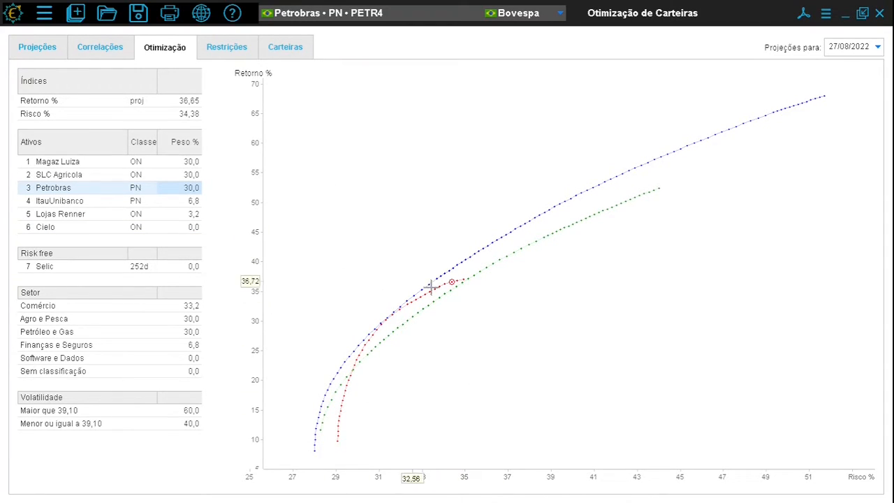
Save the selected optimal portfolio near the Vermelho frontier's upper end as a new portfolio named teste
mouse_move(453, 286)
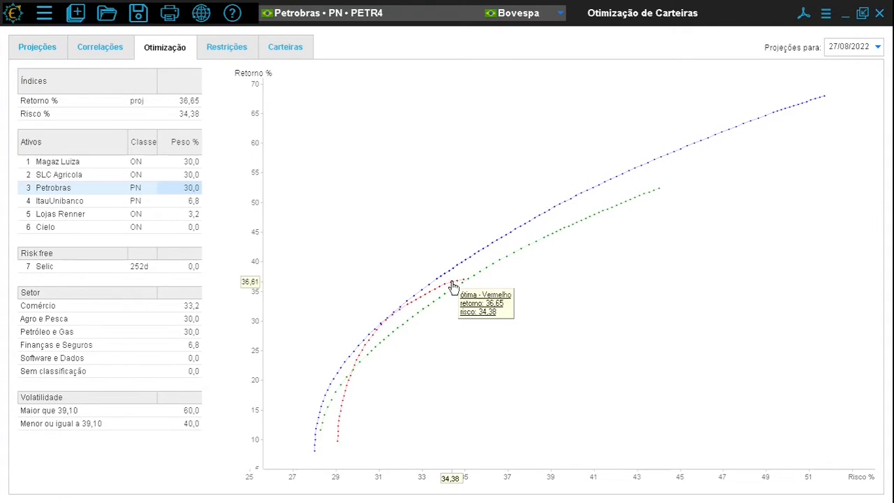
right_click(452, 286)
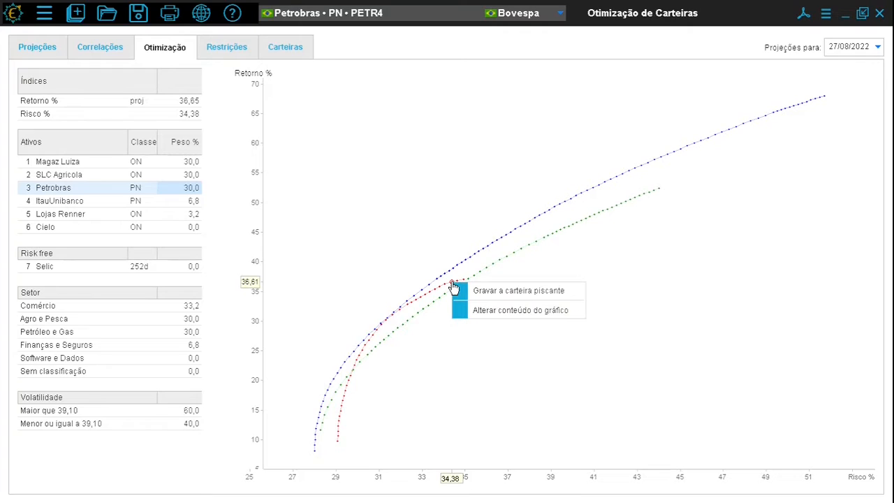
click(486, 297)
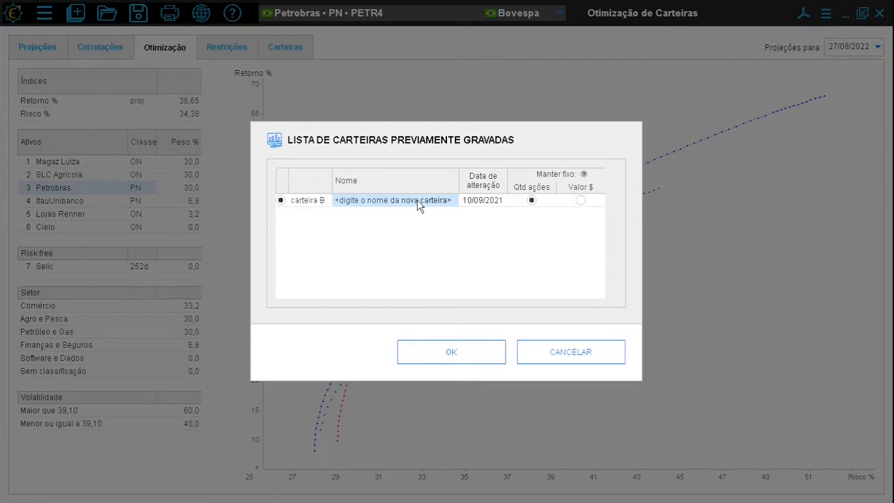
text(teste)
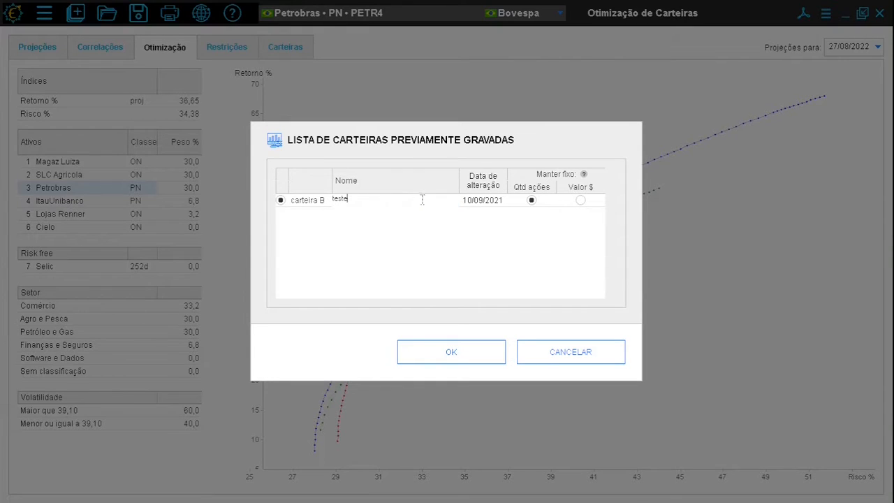
click(454, 352)
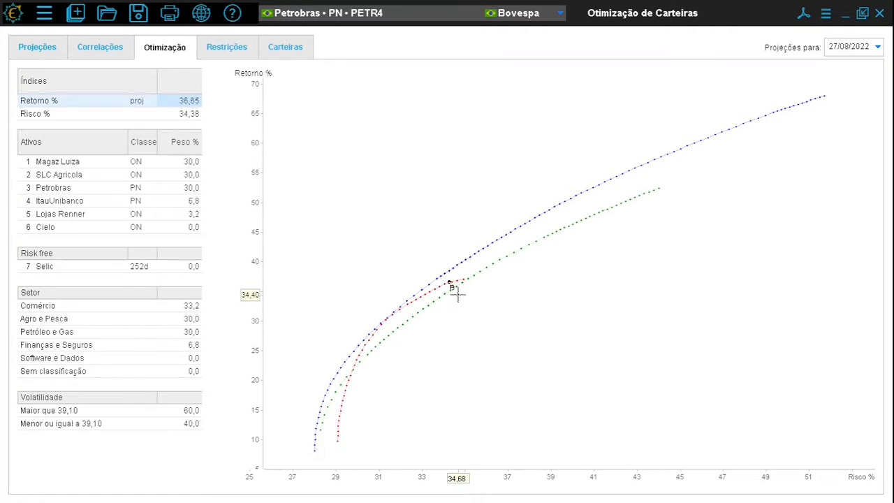
Load the saved portfolio teste from the list of previously saved portfolios into the Carteiras view
click(297, 55)
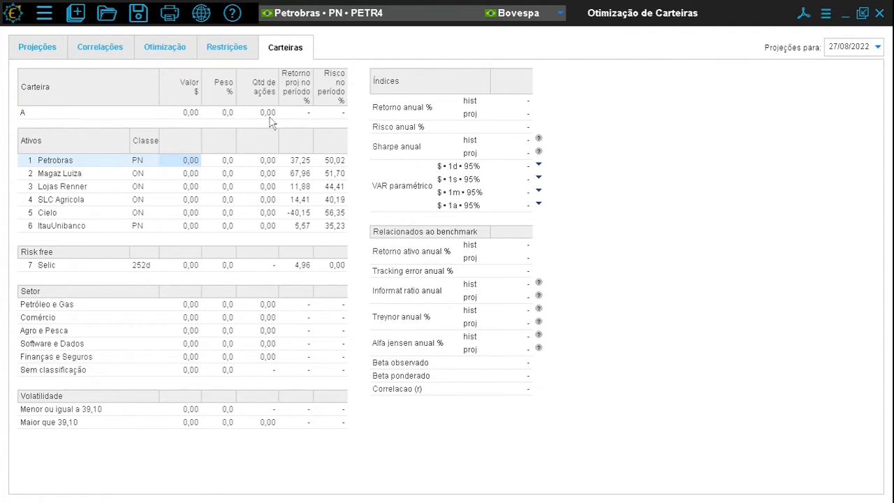
right_click(38, 112)
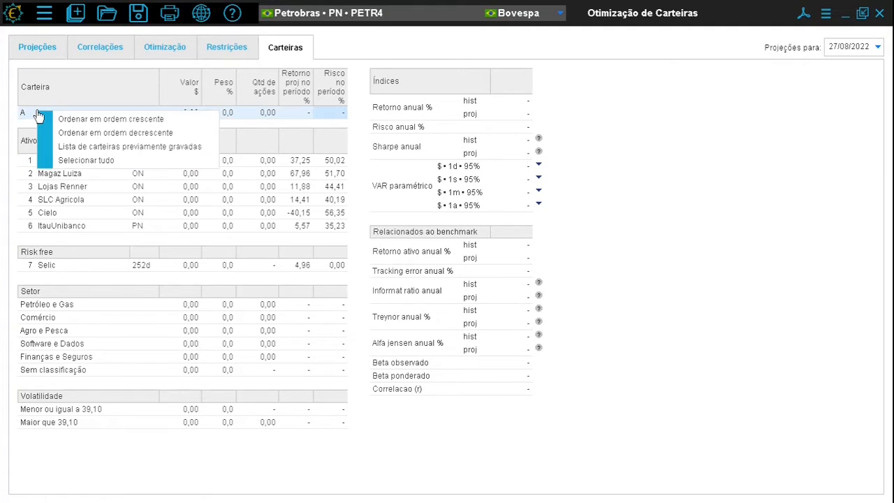
click(88, 148)
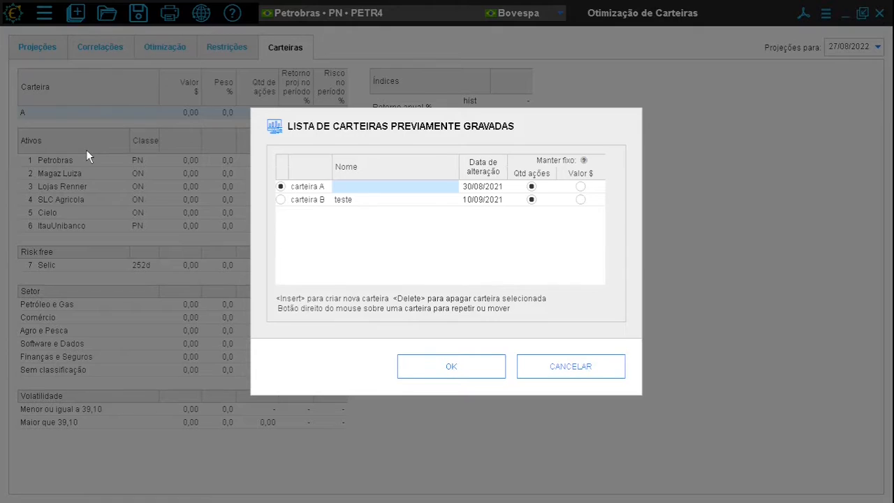
click(280, 199)
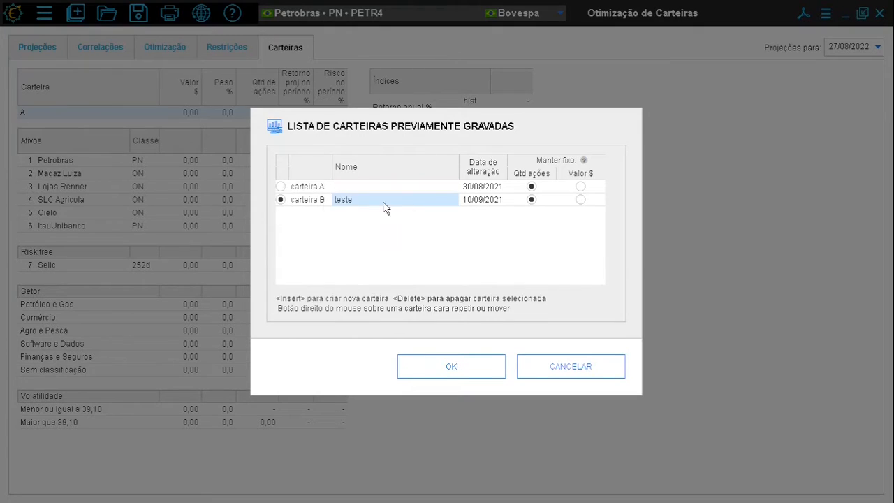
click(447, 368)
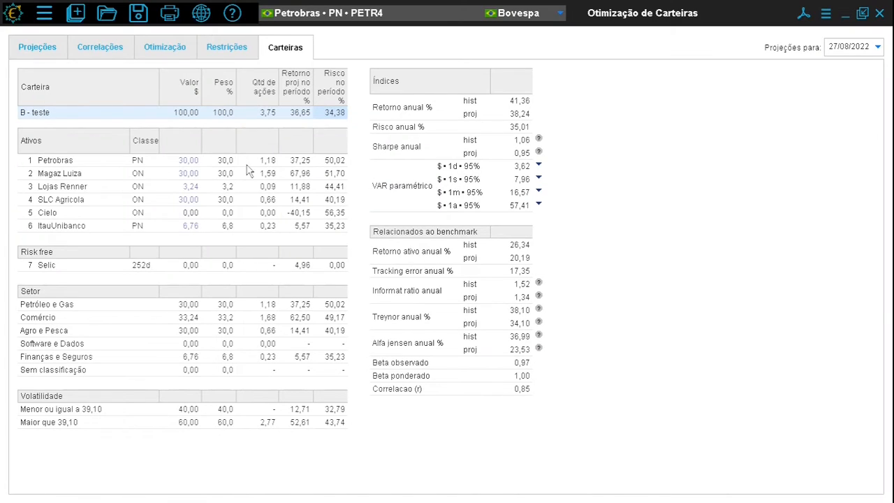
Examine the teste portfolio's asset weights, share quantities, projected returns, risks and values
drag(226, 162, 216, 225)
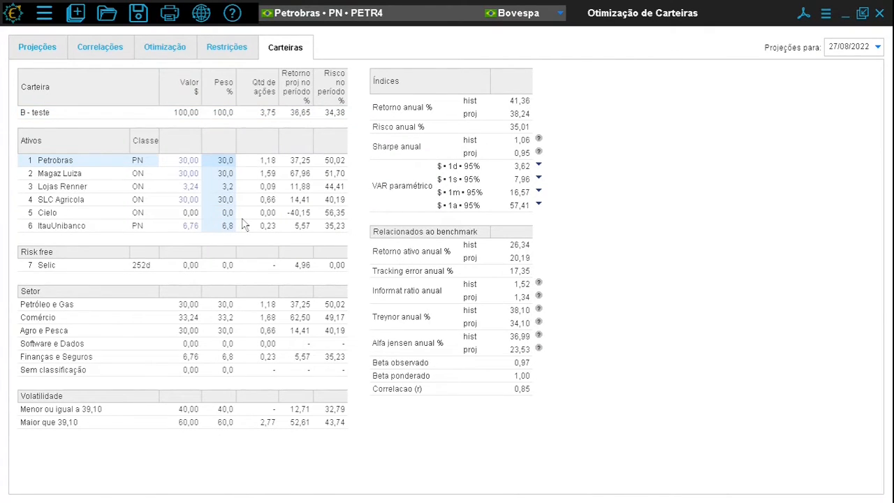
drag(268, 162, 266, 226)
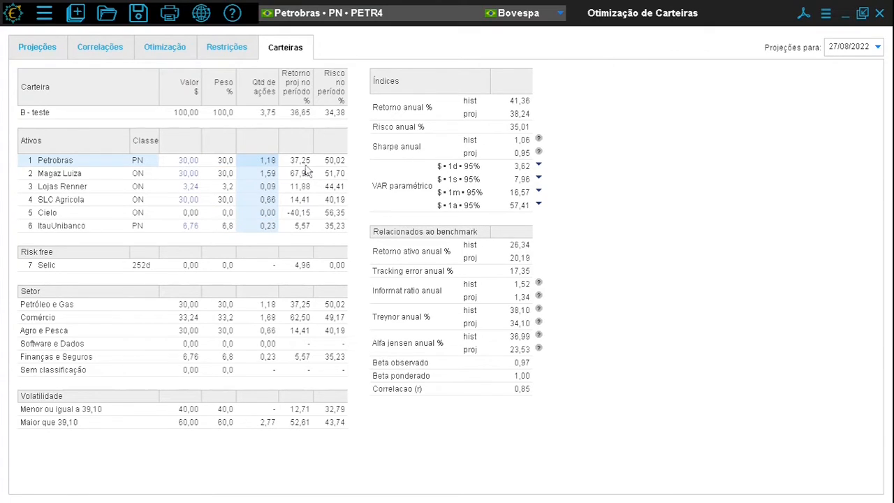
drag(305, 162, 305, 239)
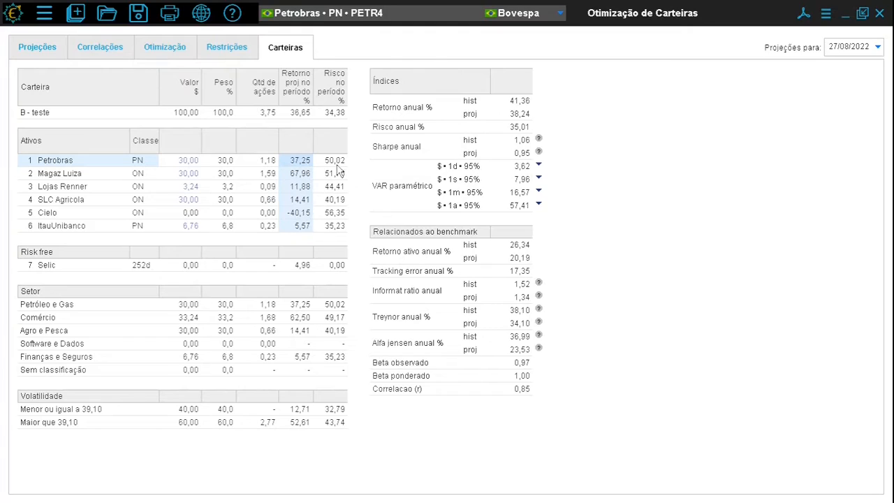
drag(335, 162, 322, 225)
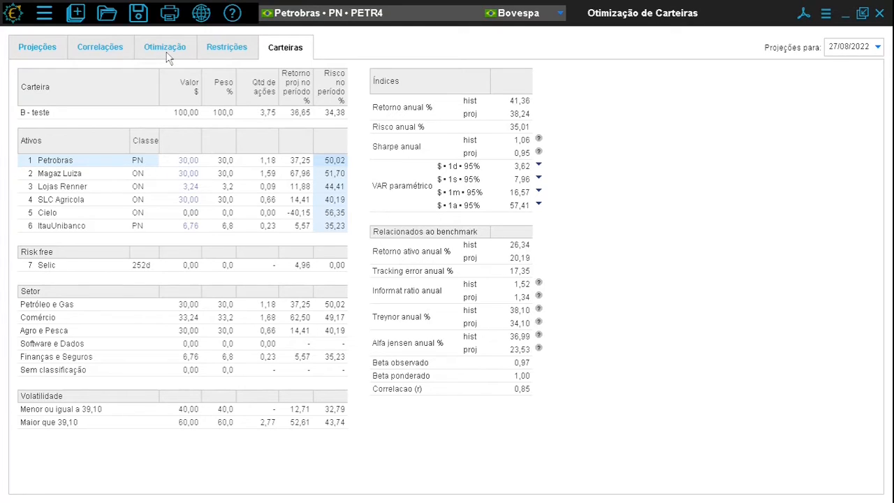
click(182, 161)
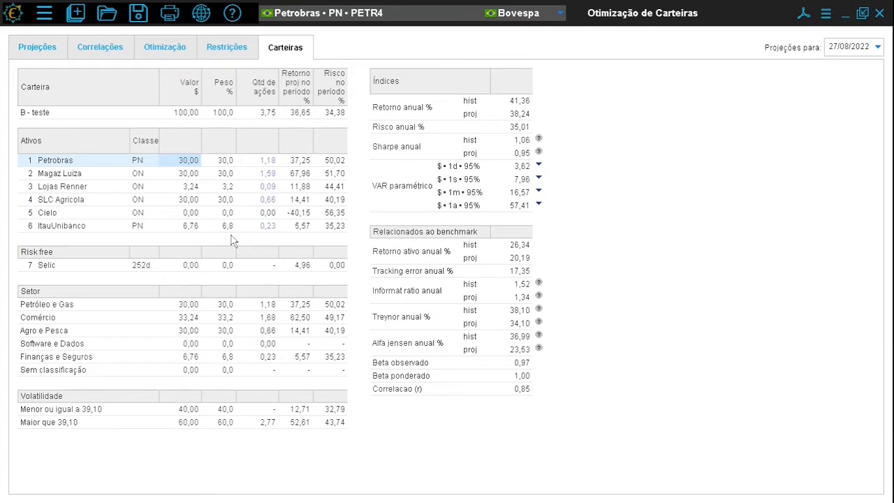
Create a new portfolio named teste2 in the list of saved portfolios and load it
right_click(69, 114)
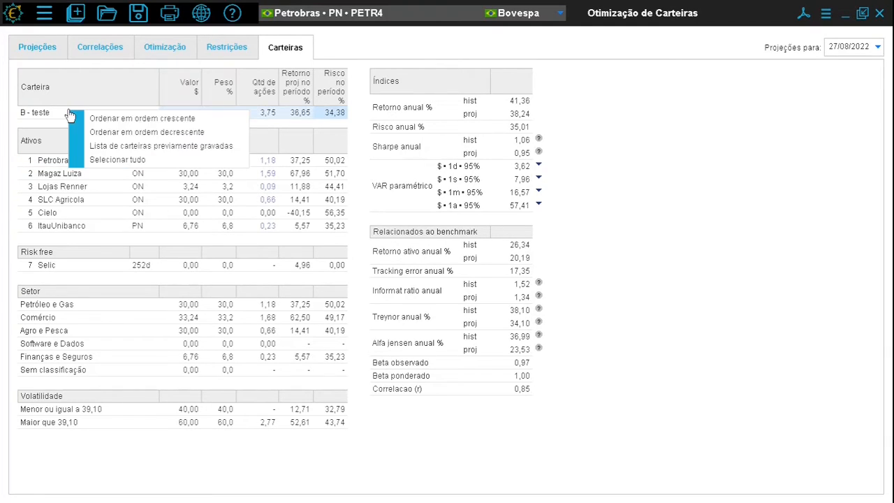
click(118, 146)
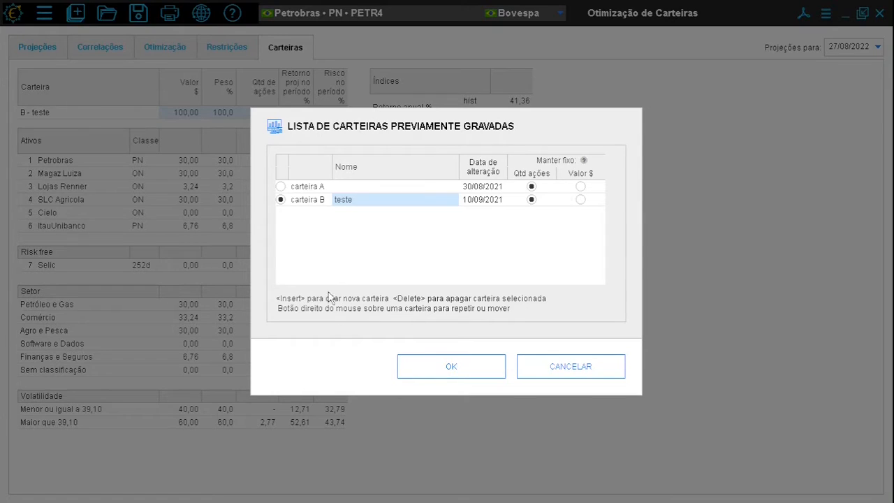
key(Insert)
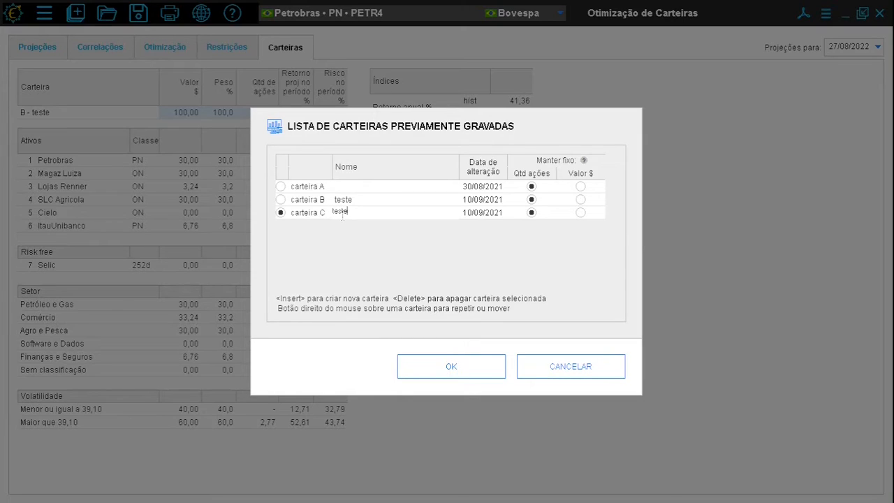
key(Return)
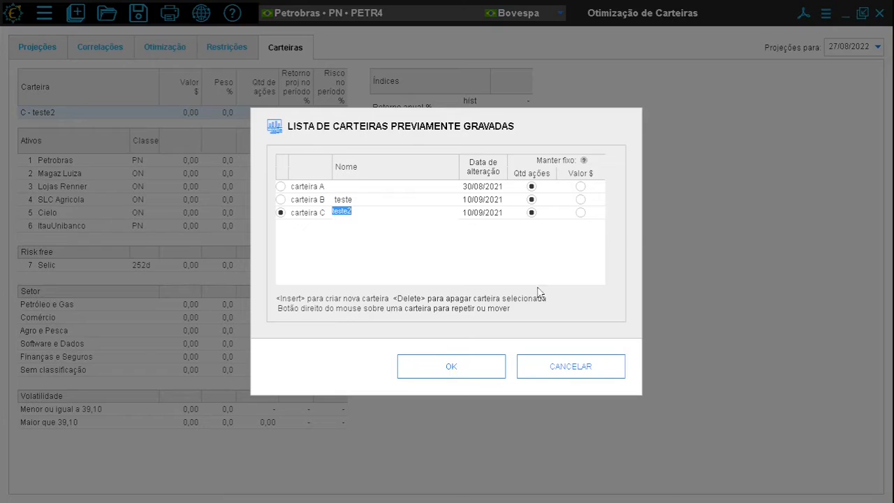
click(451, 367)
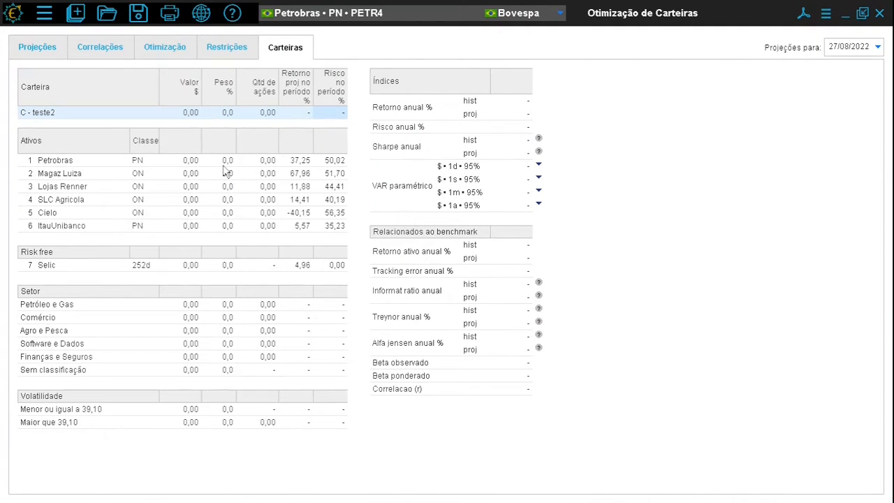
Set the share quantity to 100 for each of the six stocks in the teste2 portfolio
click(266, 161)
click(194, 162)
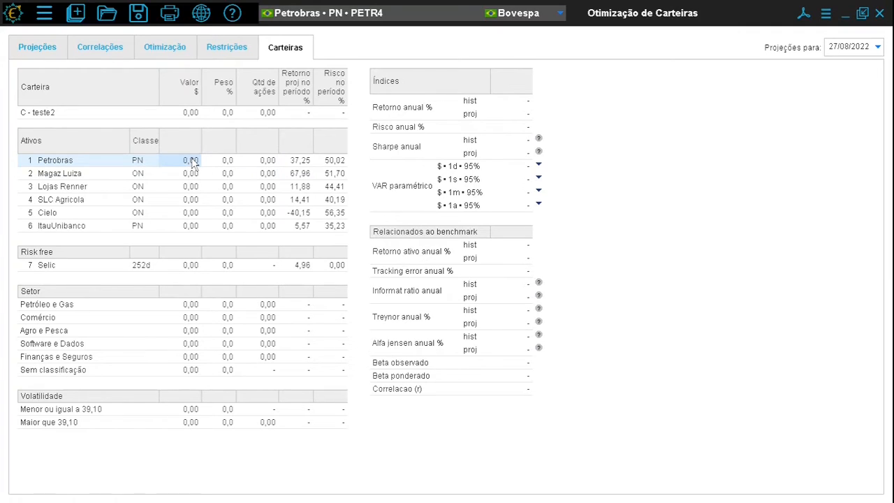
click(266, 162)
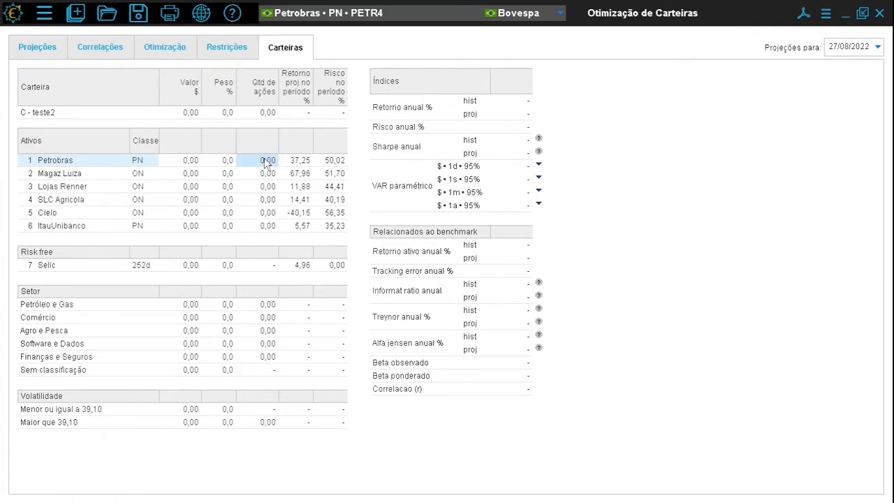
double_click(262, 161)
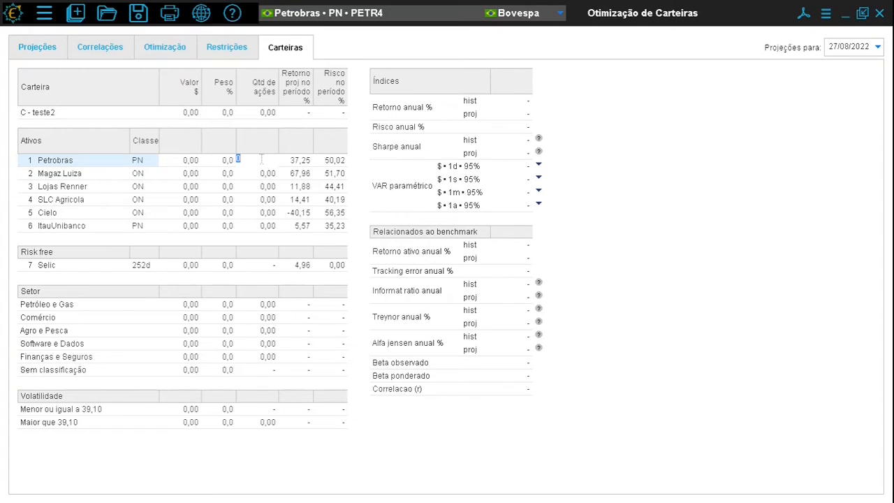
key(Return)
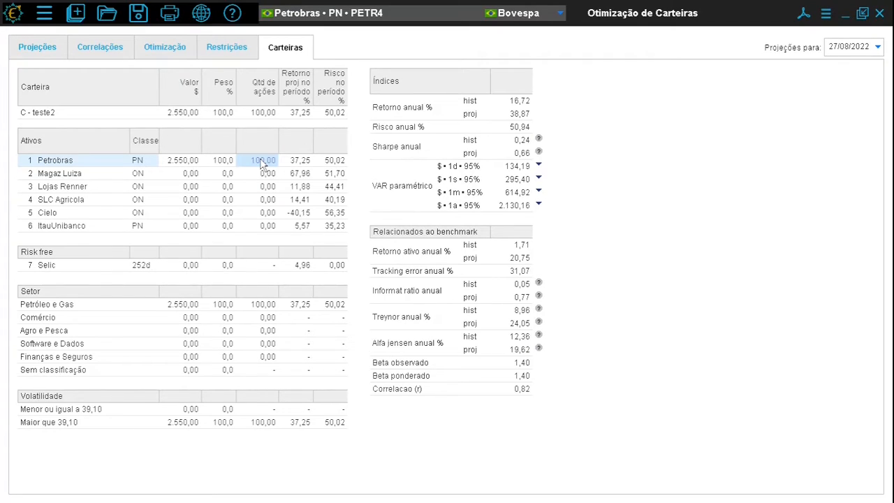
double_click(270, 161)
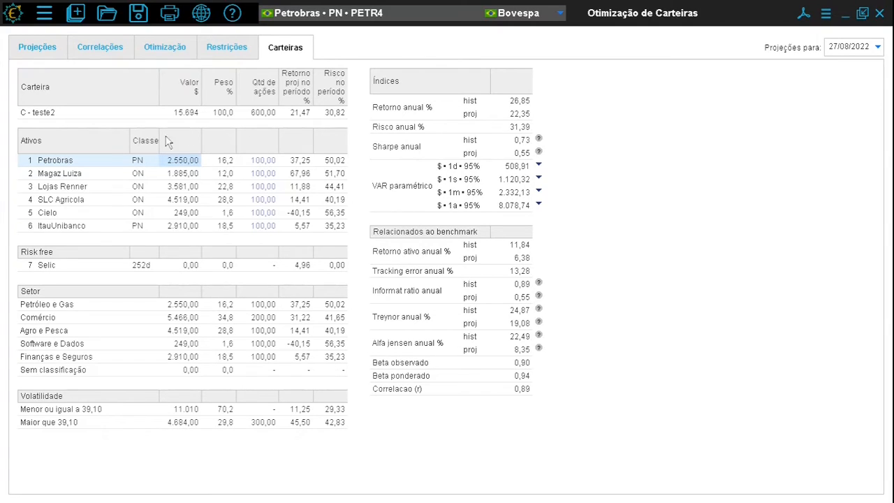
Optimize portfolio C (teste2) on the frontier chart with the Levar até a fronteira operation
click(166, 51)
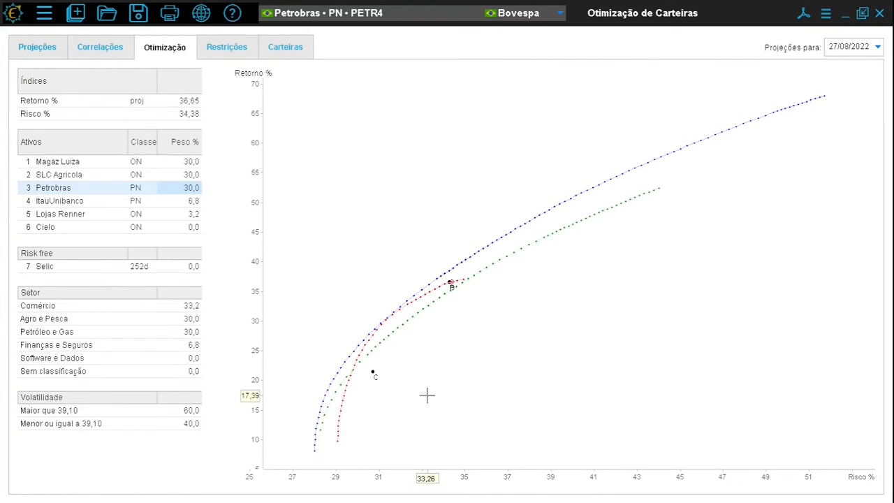
click(373, 378)
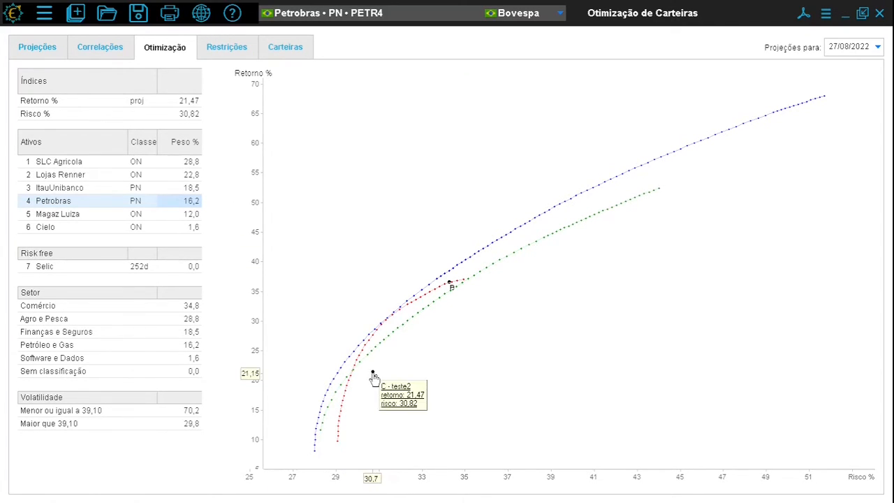
right_click(374, 377)
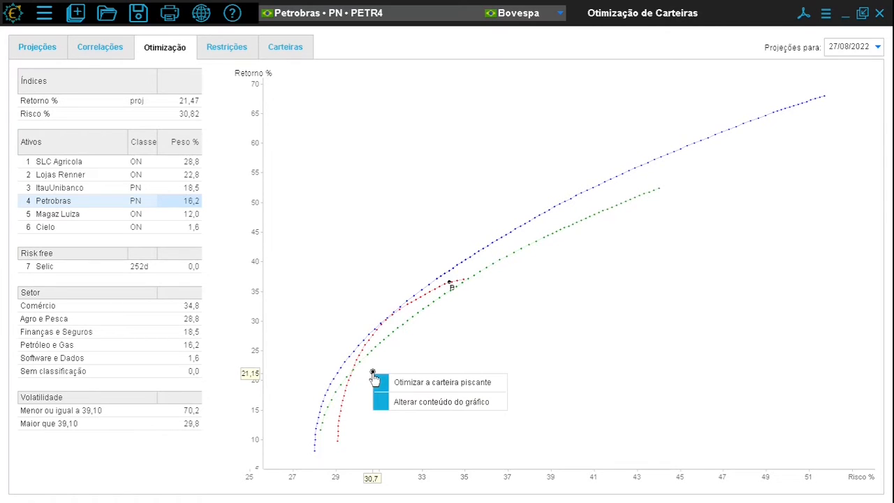
click(427, 390)
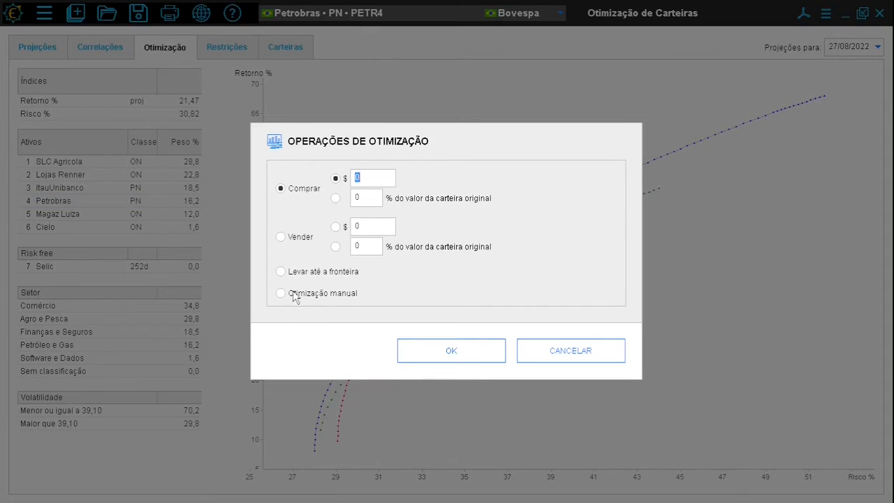
click(315, 272)
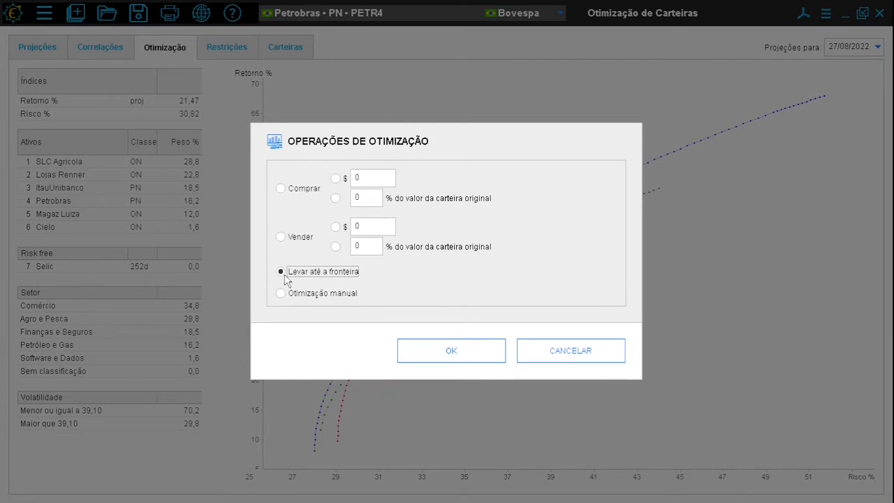
click(461, 348)
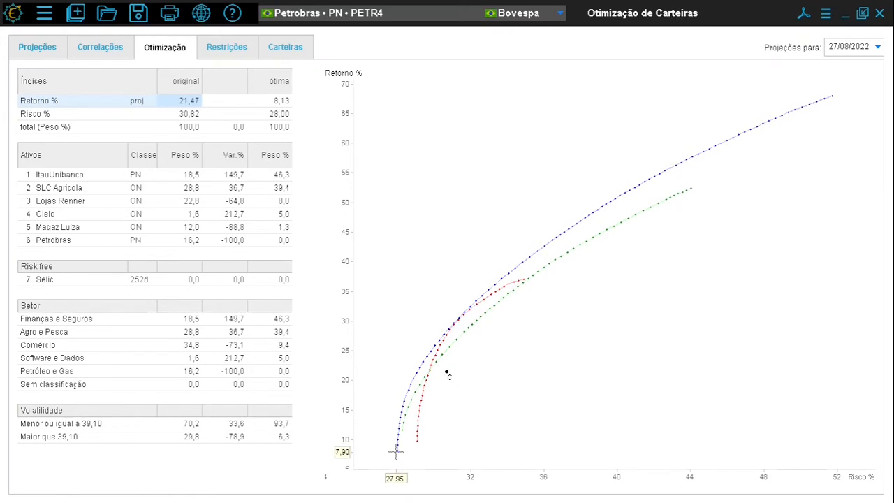
Compare portfolio C's original weights with optimal portfolios at the blue frontier's low end and along the Vermelho frontier up to its upper end
mouse_move(396, 452)
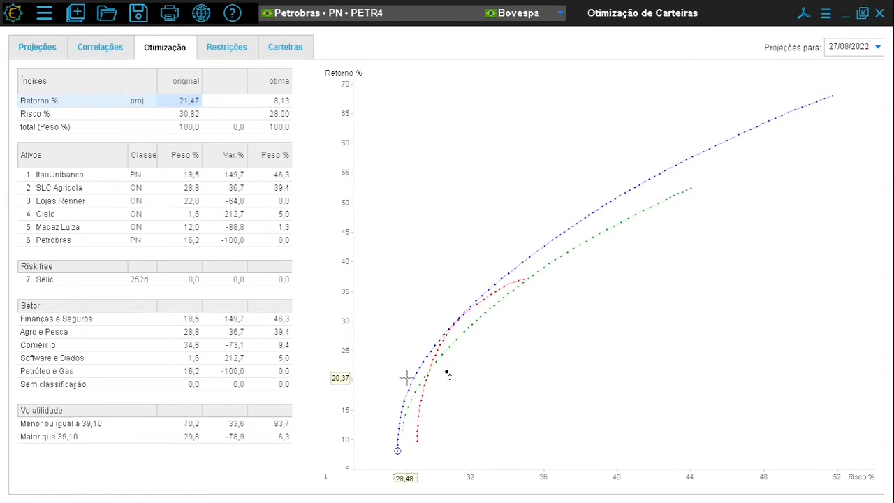
mouse_move(433, 365)
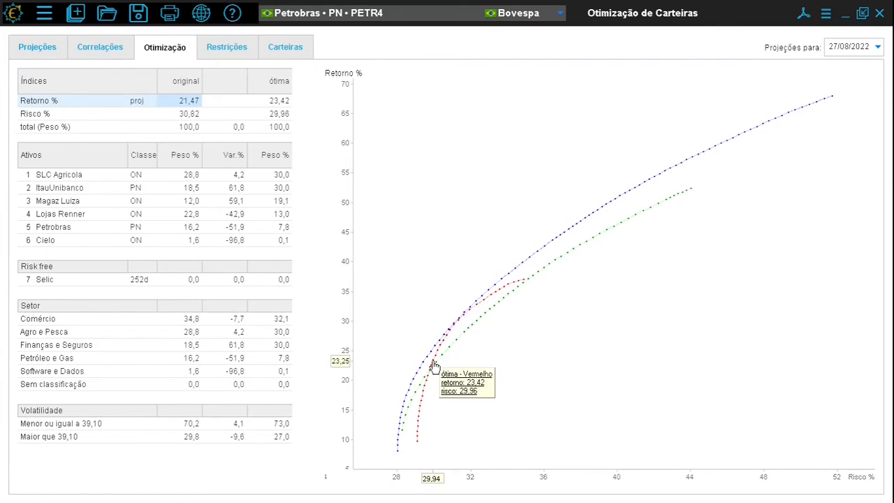
mouse_move(440, 349)
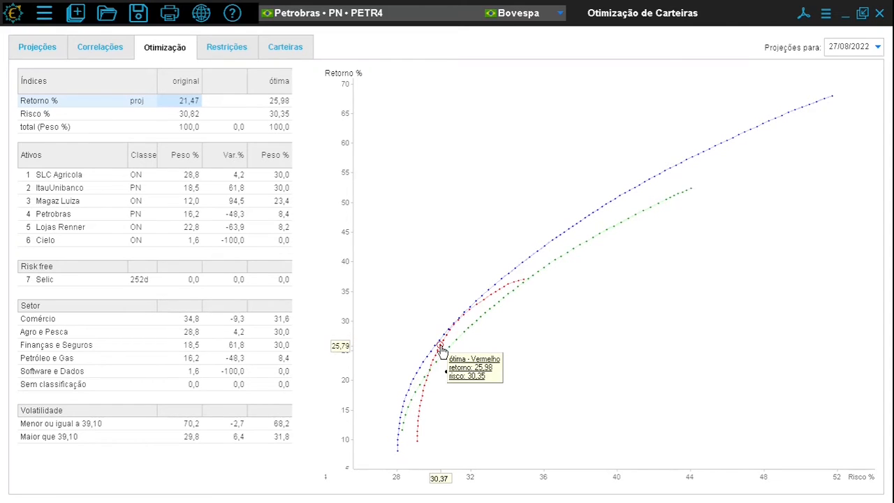
click(524, 280)
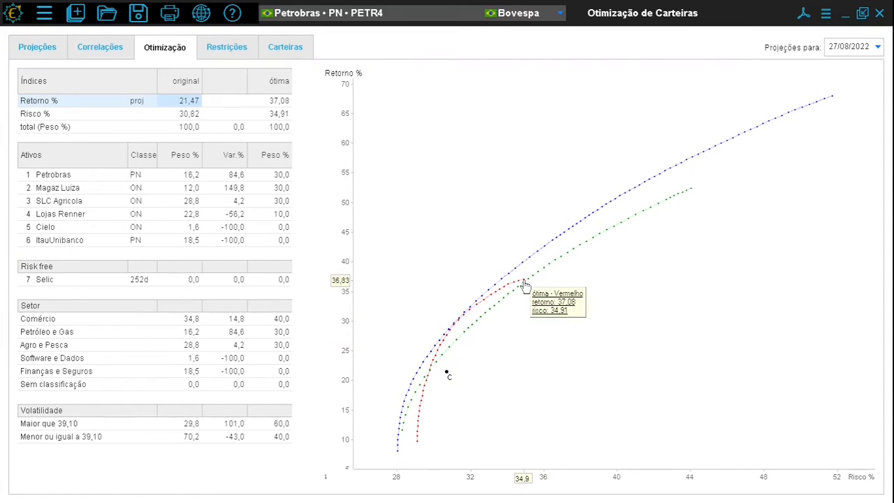
Check an optimal portfolio on the green frontier against portfolio C, and turn off the portfolio optimization mode
click(537, 271)
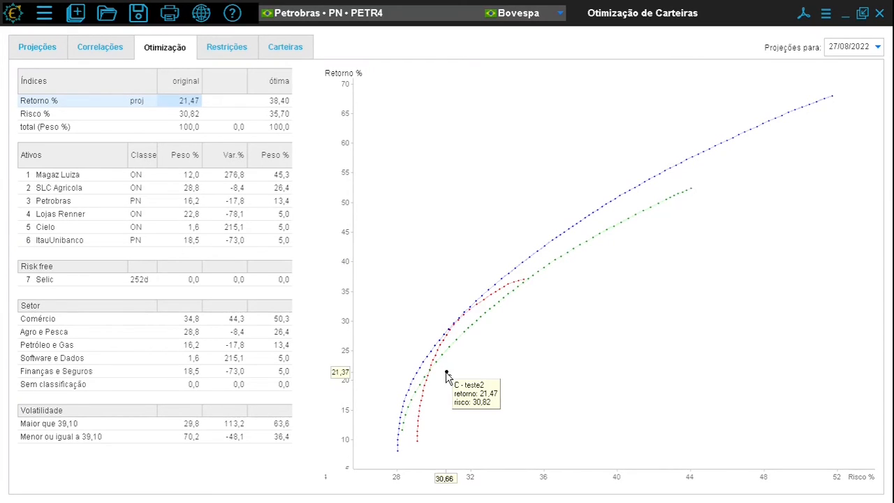
right_click(483, 340)
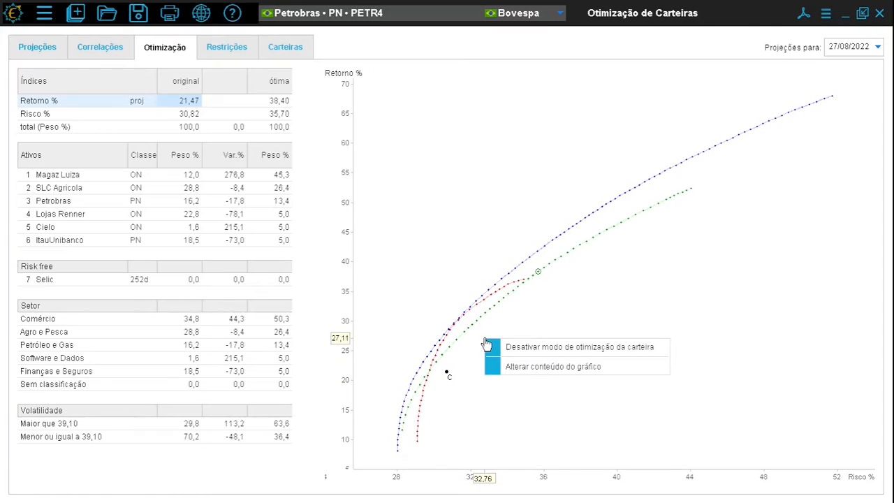
click(520, 354)
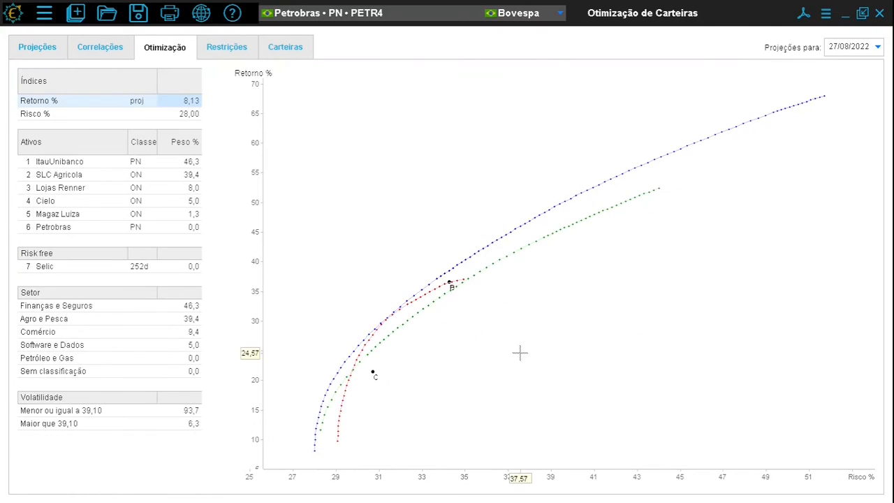
Optimize portfolio C (teste2) on the frontier chart with a Comprar operation of $1000
click(372, 375)
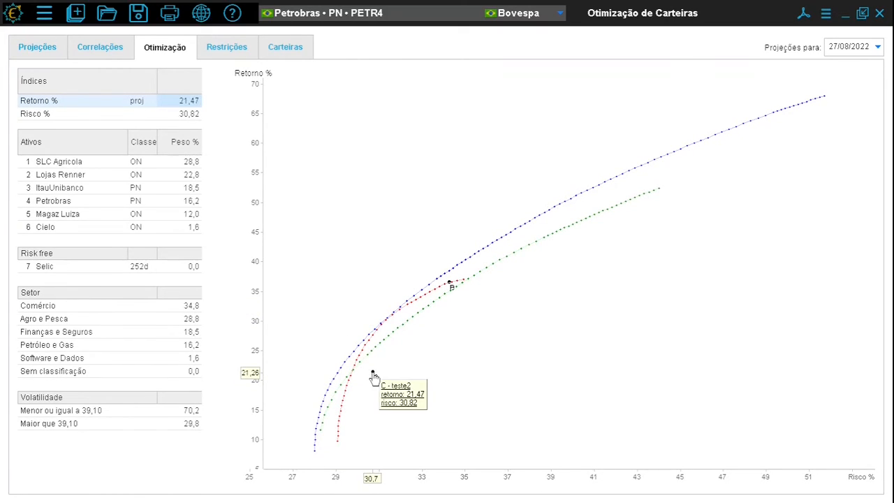
right_click(373, 375)
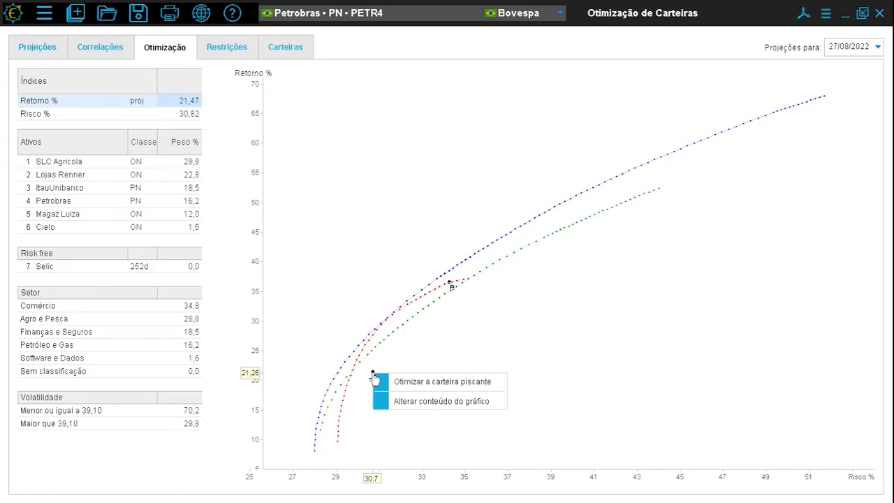
click(418, 382)
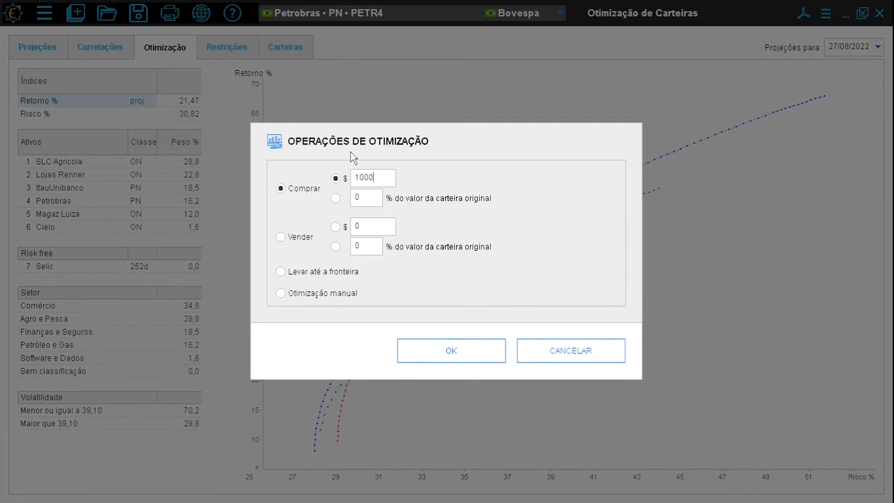
click(450, 351)
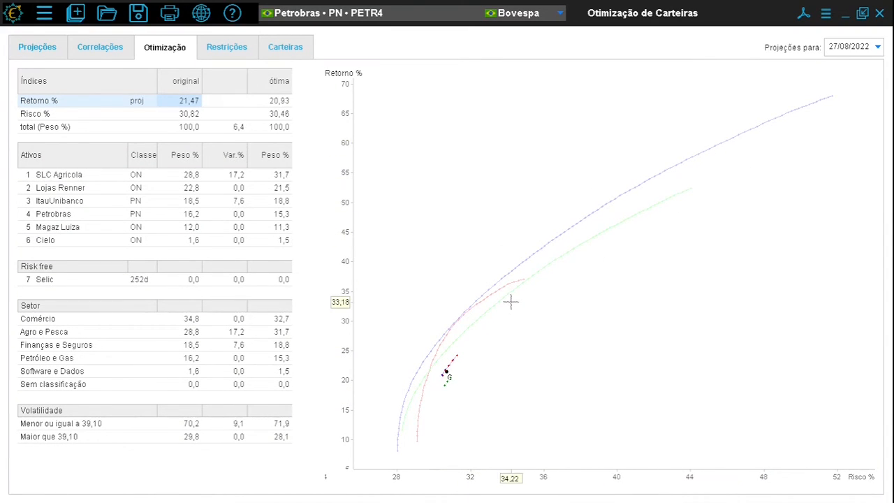
Compare the optimal purchase portfolios beside portfolio C up to the highest-return point, and turn off the portfolio optimization mode
mouse_move(446, 373)
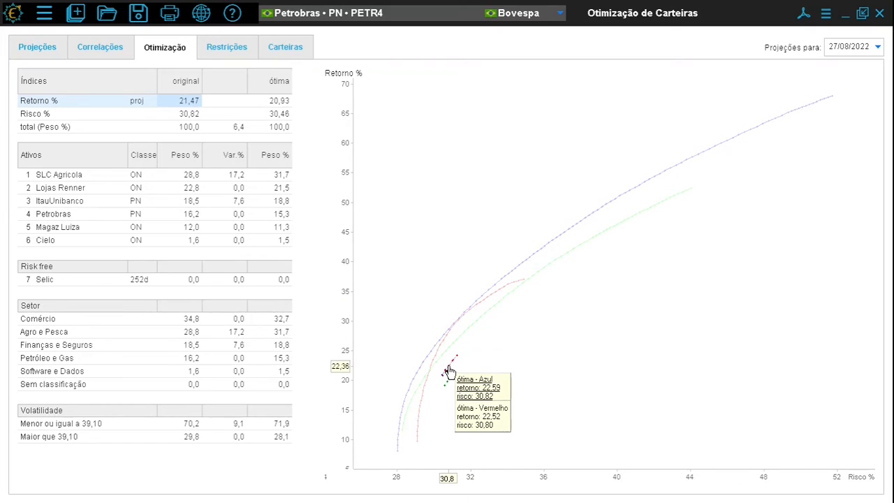
drag(449, 371, 456, 356)
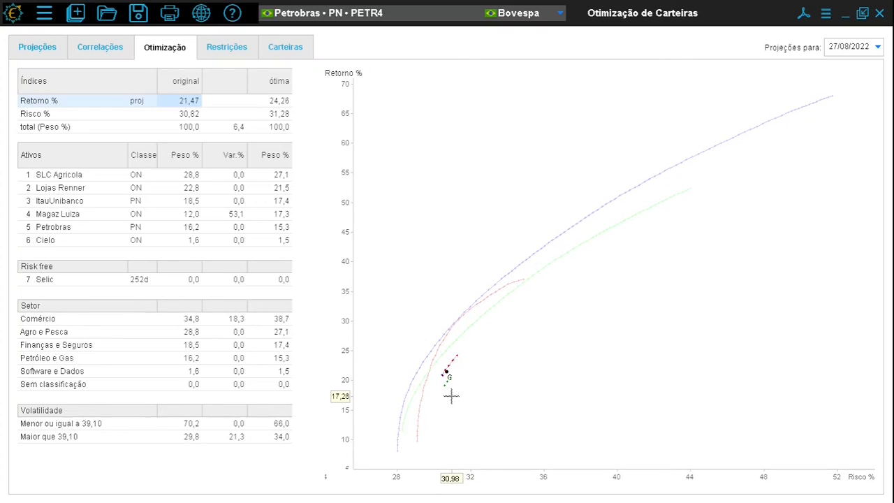
right_click(450, 370)
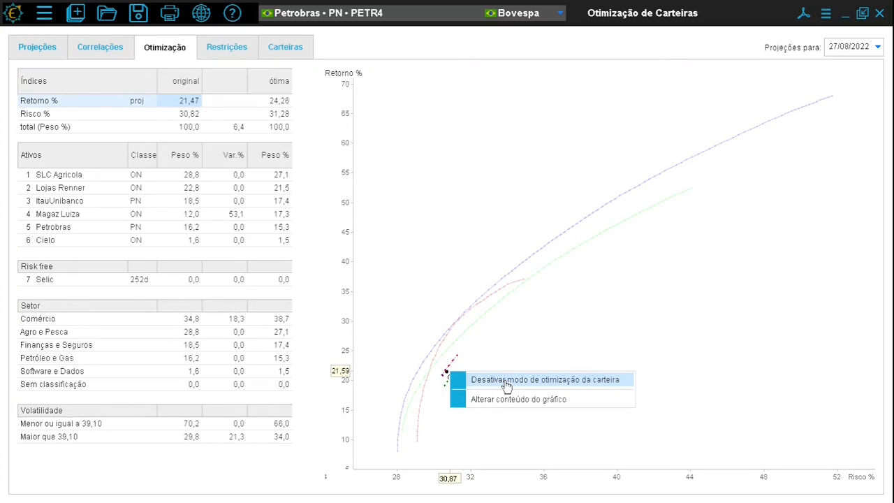
click(506, 386)
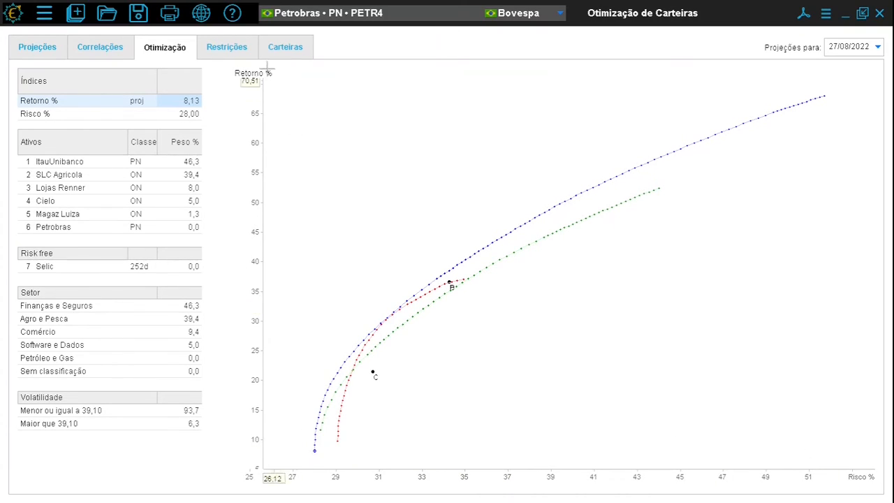
Change the chart's optimization to Tracking error x retorno ativo and select an optimal portfolio on the Vermelho frontier just before portfolio B
right_click(448, 182)
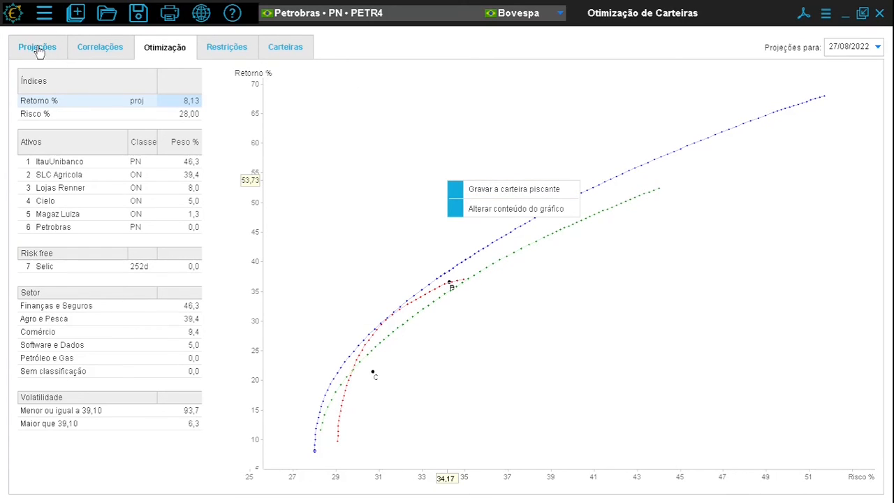
click(487, 209)
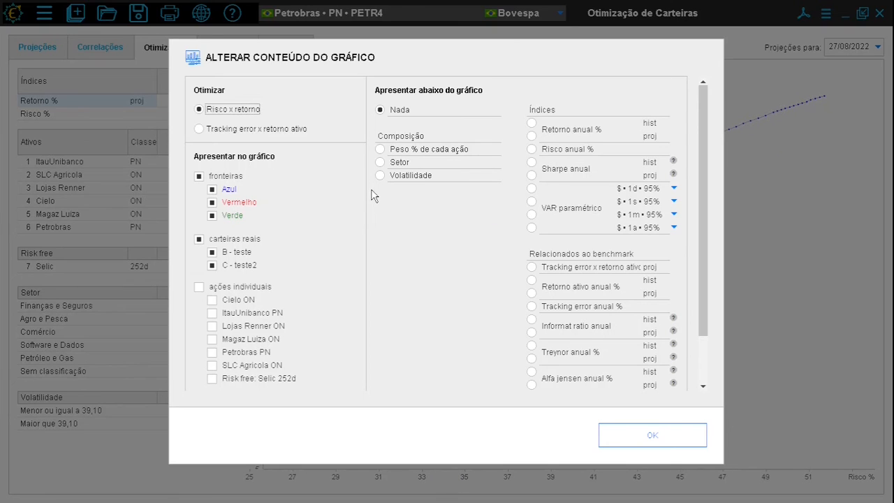
click(203, 131)
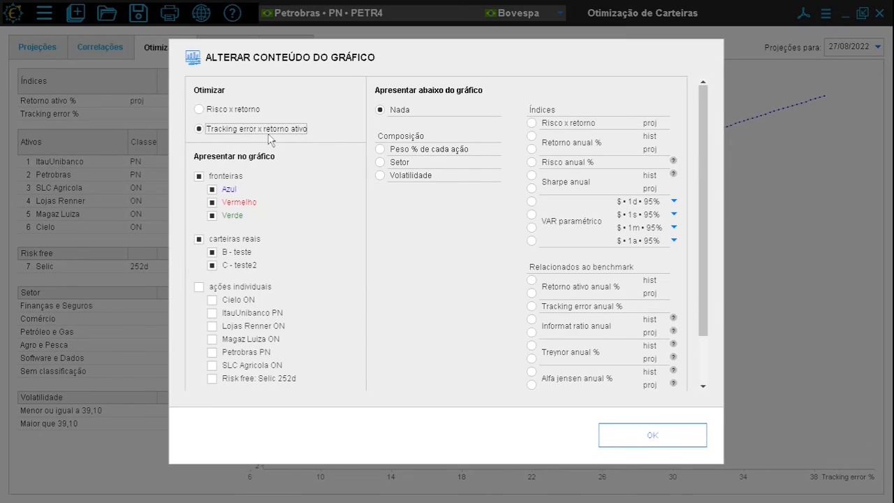
click(655, 438)
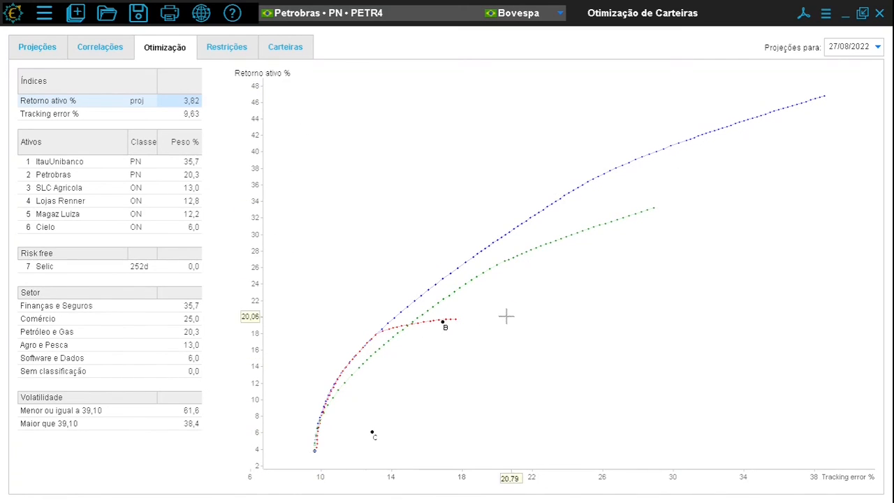
click(429, 322)
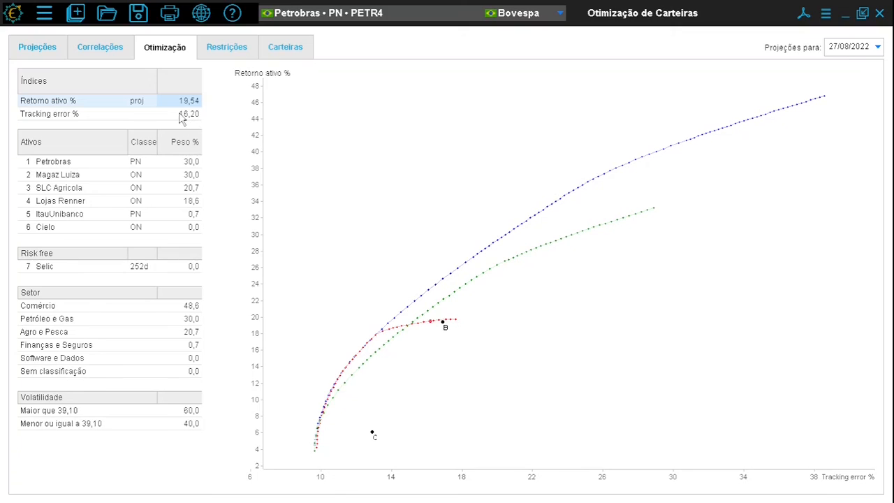
Display the Setor composition below the frontier chart
right_click(493, 187)
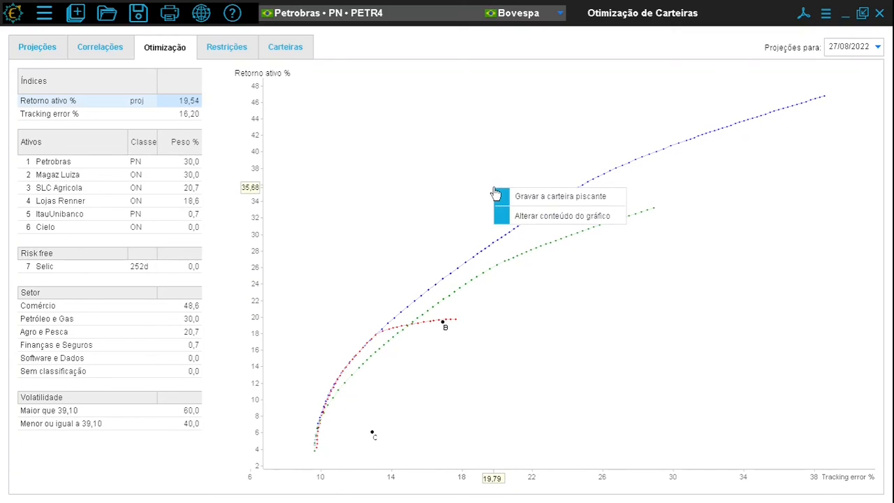
click(539, 220)
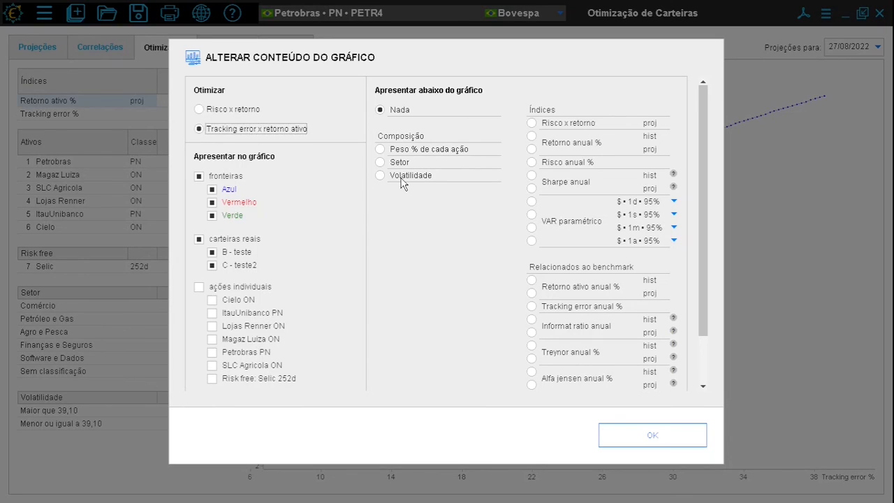
click(380, 163)
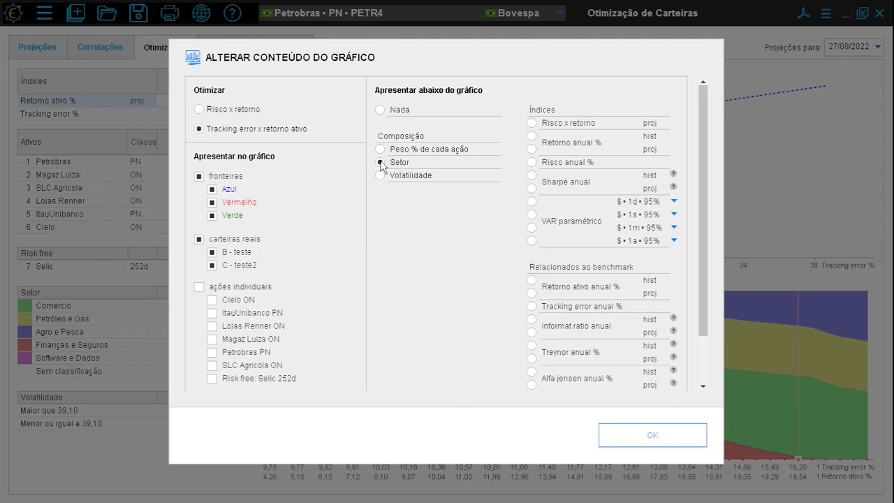
click(650, 433)
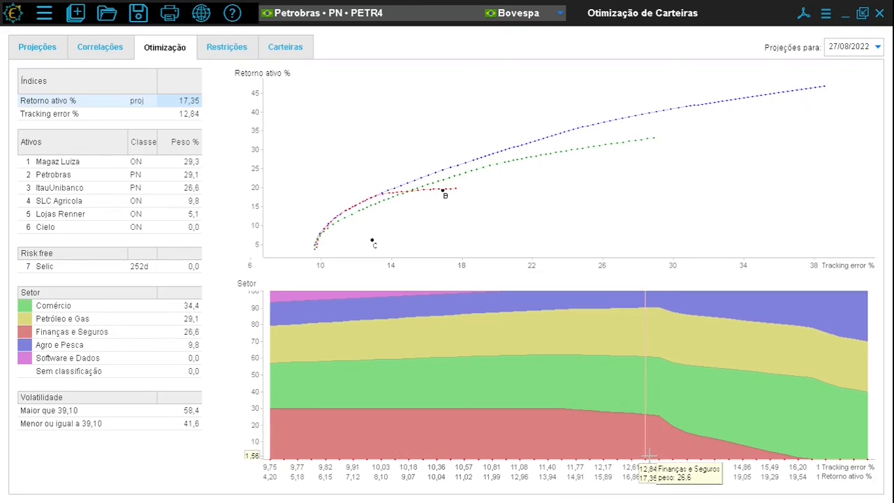
Review the chart content options without changing them, and open the list of help and support options
right_click(587, 219)
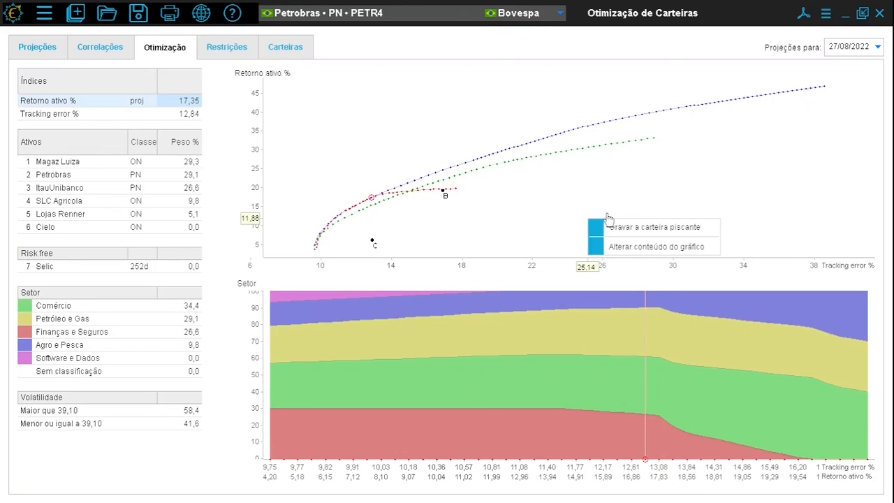
click(657, 247)
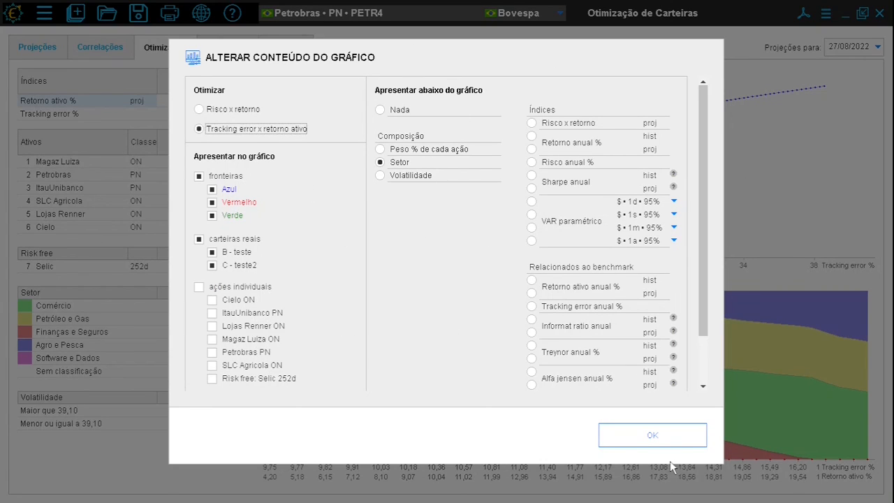
click(670, 435)
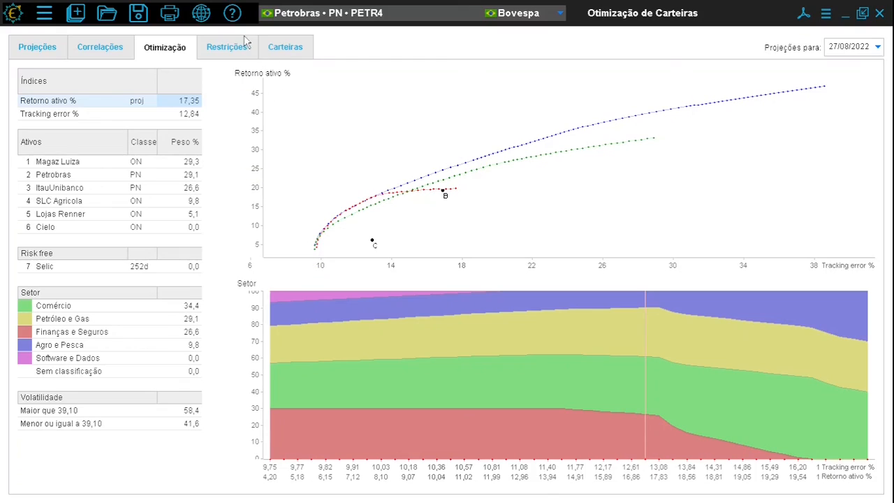
click(233, 13)
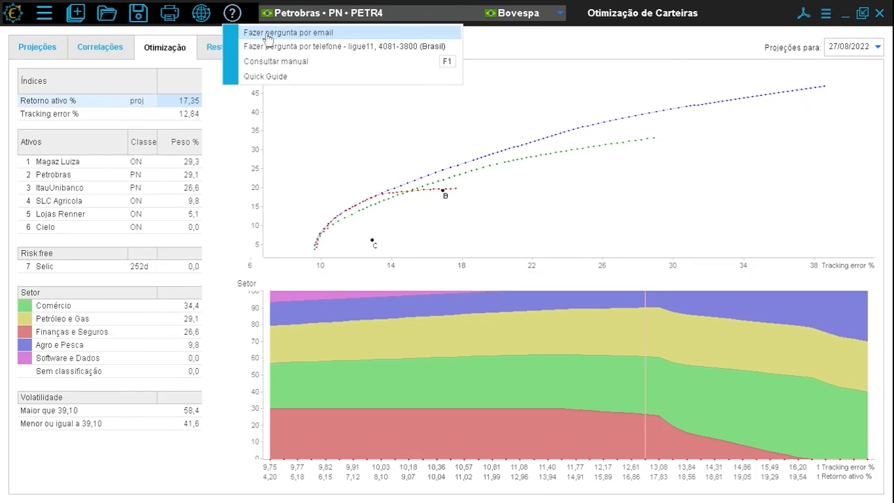